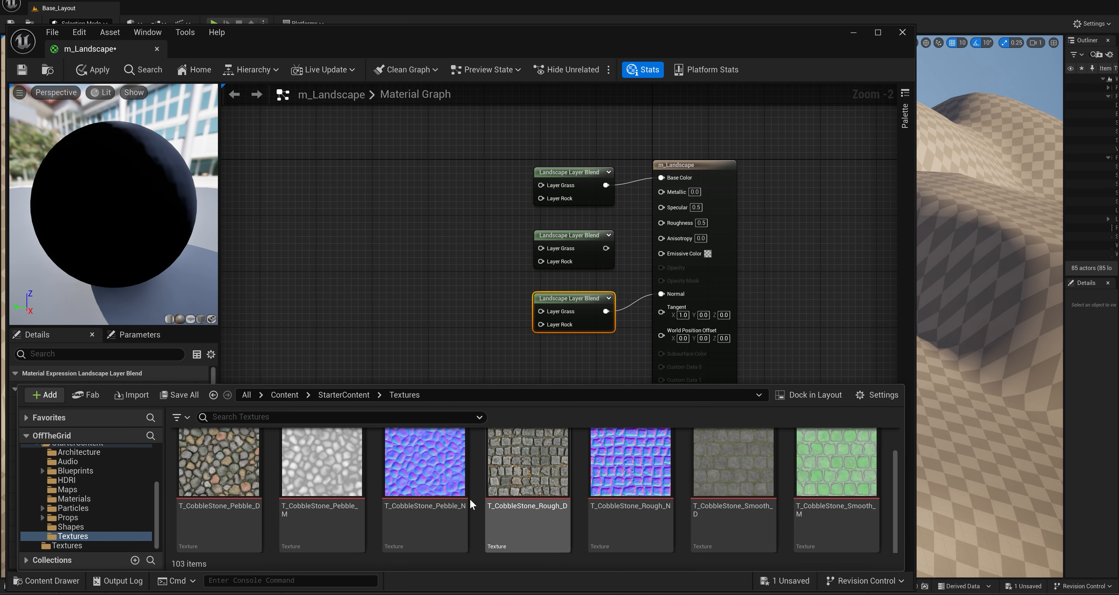
# Add the T_CobbleStone_Pebble_D, _M and _N textures to the material graph and stack their samples vertically beside the layer blend nodes.
pyautogui.moveTo(217, 528)
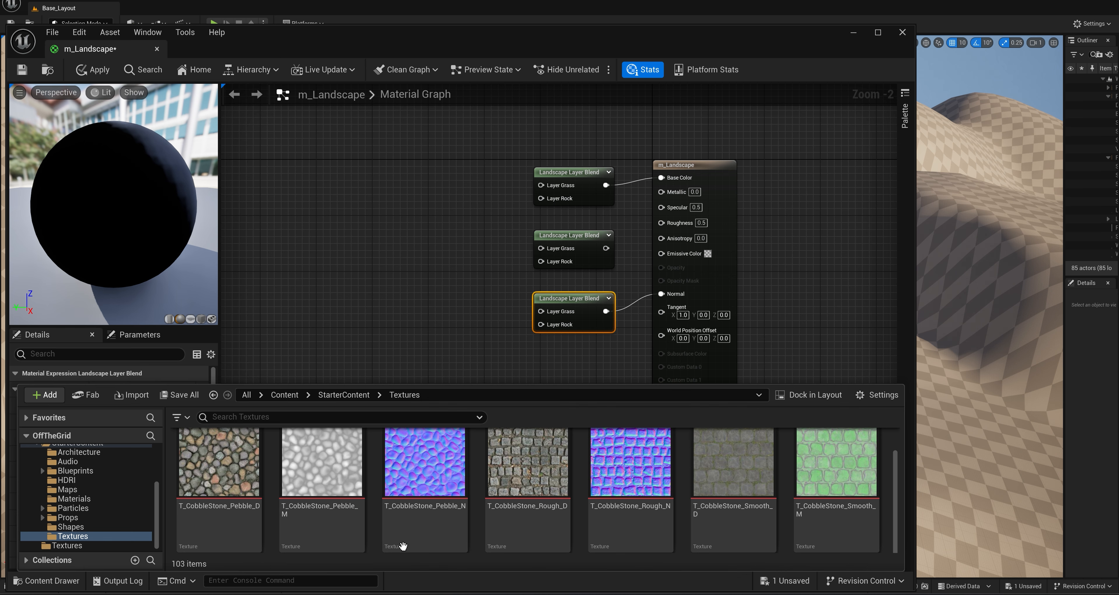
pyautogui.click(225, 511)
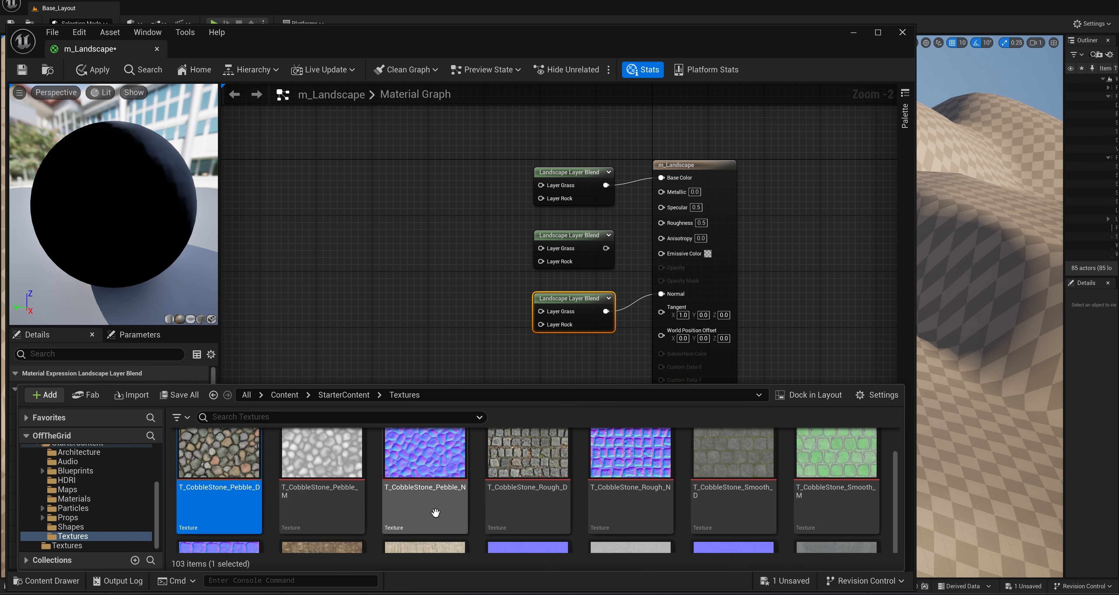
pyautogui.keyDown('shift'); pyautogui.click(435, 511); pyautogui.keyUp('shift')
pyautogui.moveTo(322, 496); pyautogui.dragTo(272, 200)
pyautogui.moveTo(382, 339); pyautogui.dragTo(292, 317)
pyautogui.moveTo(397, 351); pyautogui.dragTo(294, 433)
pyautogui.moveTo(293, 316); pyautogui.dragTo(294, 318)
pyautogui.click(329, 339)
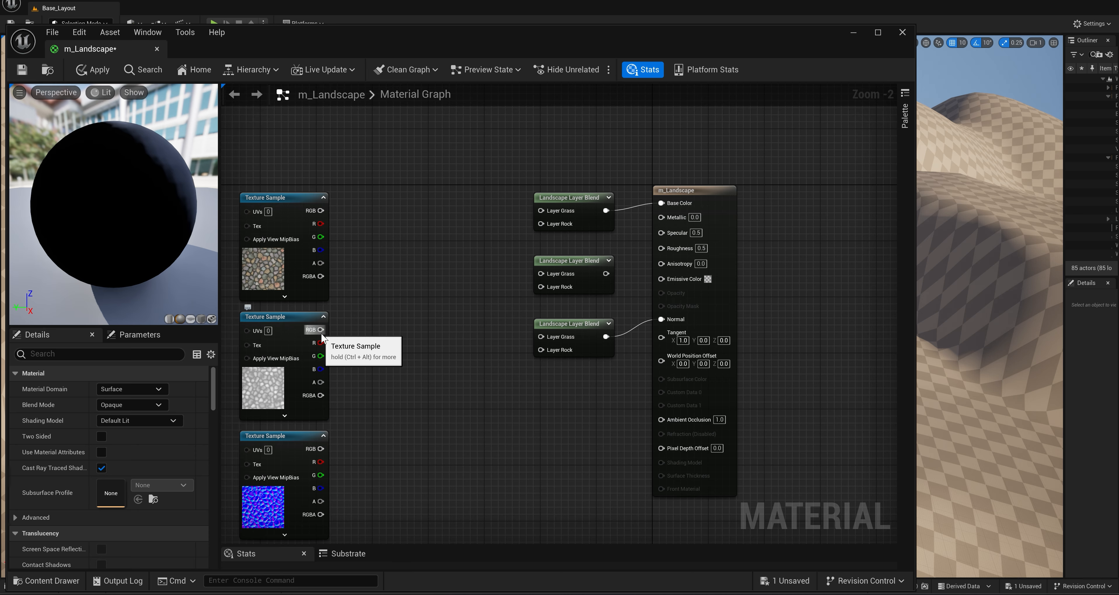
# Connect the pebble diffuse, mask and normal RGB outputs to Layer Rock of the corresponding blend nodes, and the middle blend to Roughness.
pyautogui.moveTo(323, 330); pyautogui.dragTo(544, 291)
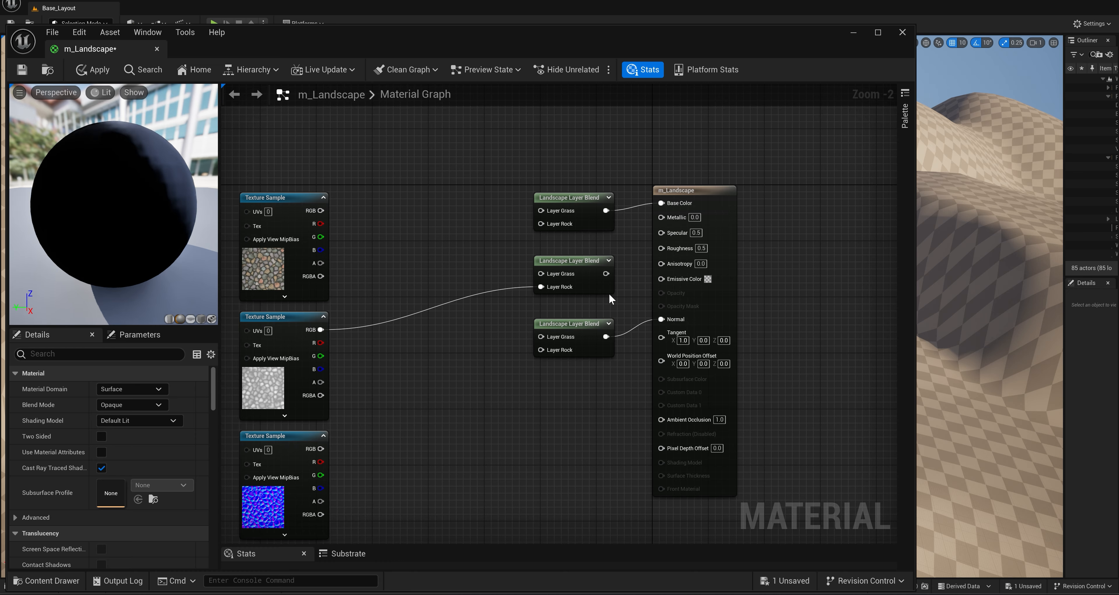
pyautogui.moveTo(606, 274); pyautogui.dragTo(665, 252)
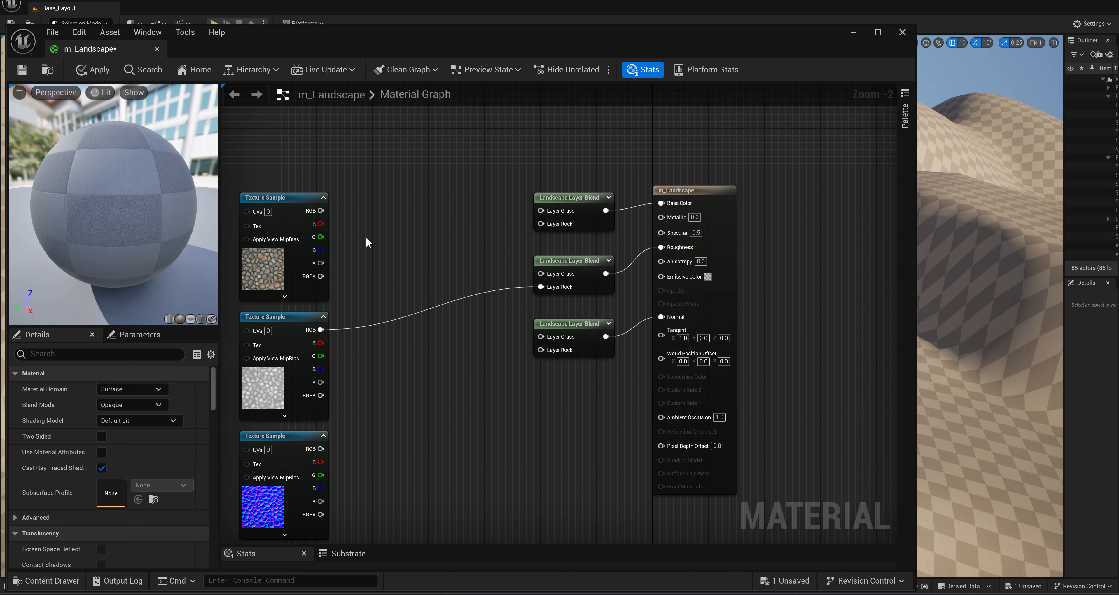
pyautogui.moveTo(321, 209); pyautogui.dragTo(539, 229)
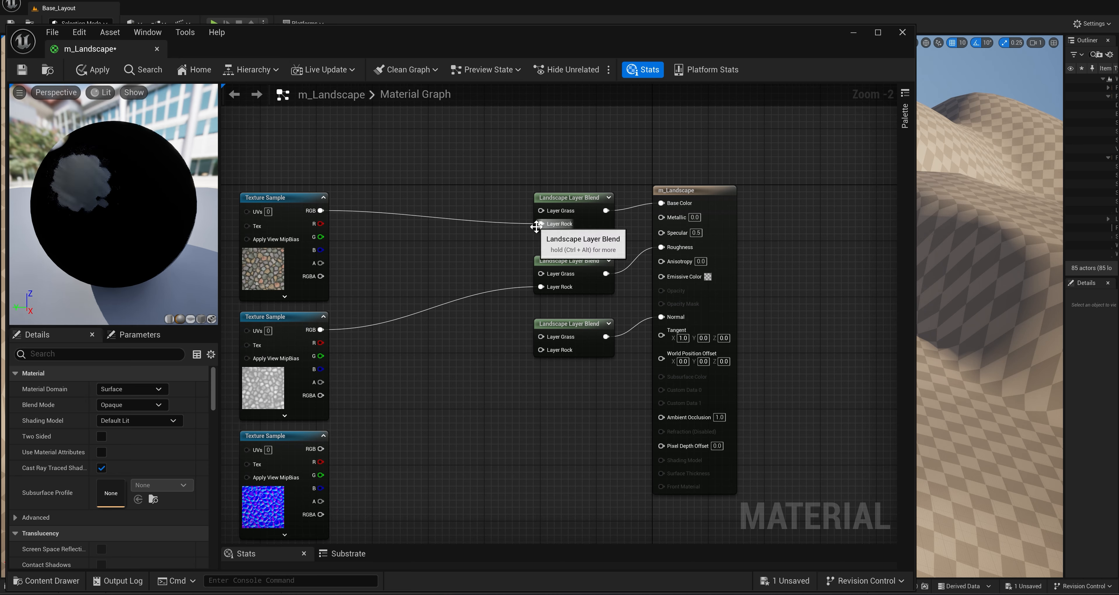
pyautogui.moveTo(321, 448); pyautogui.dragTo(541, 349)
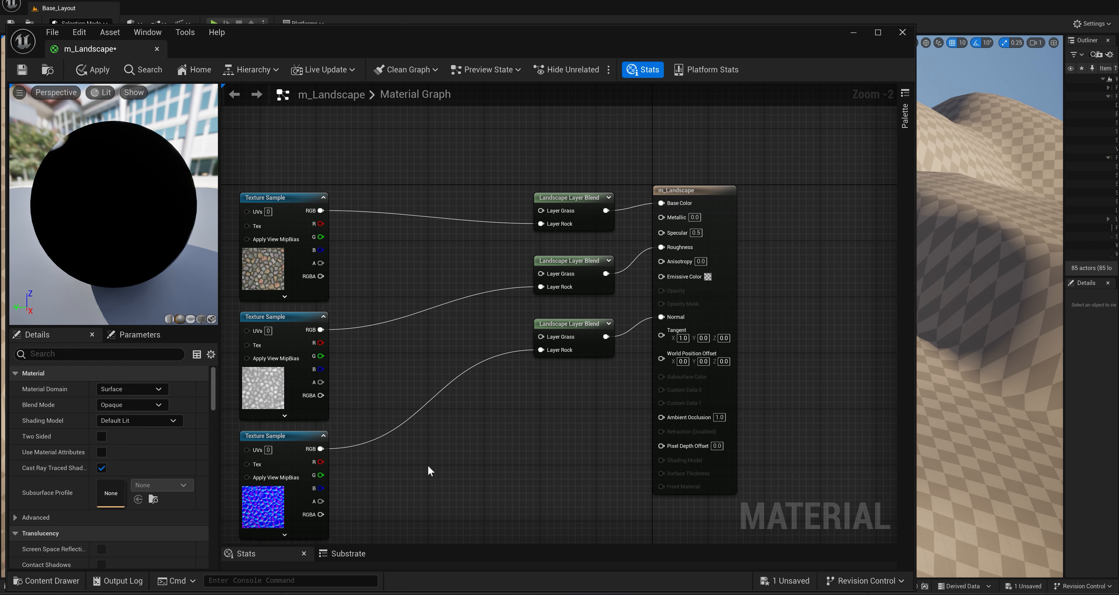
# Open the M_Ground_Grass material from the StarterContent Materials folder.
pyautogui.click(48, 580)
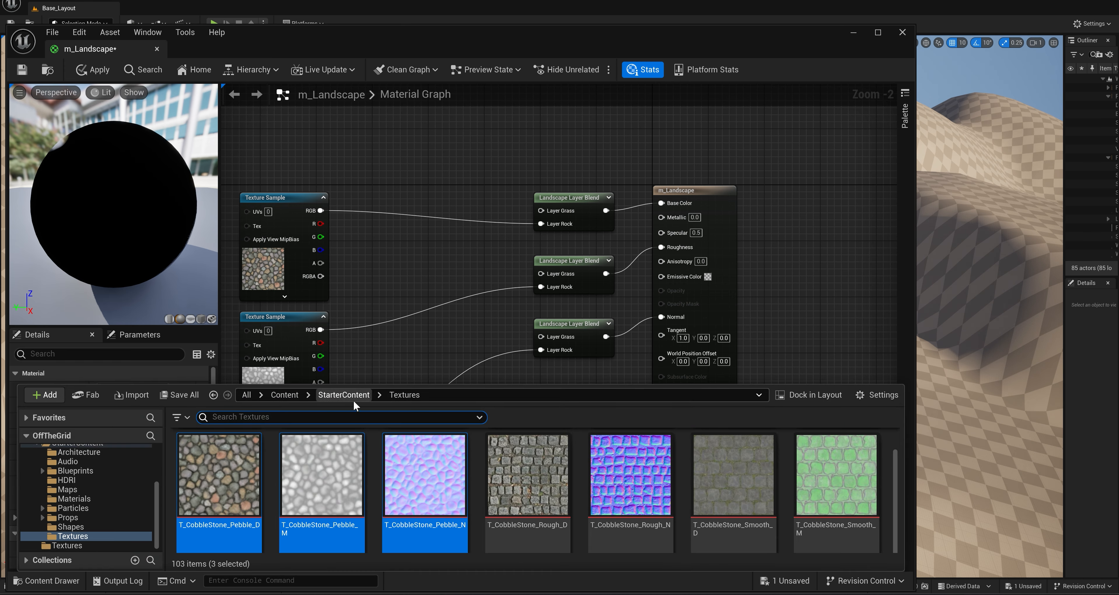
pyautogui.click(74, 498)
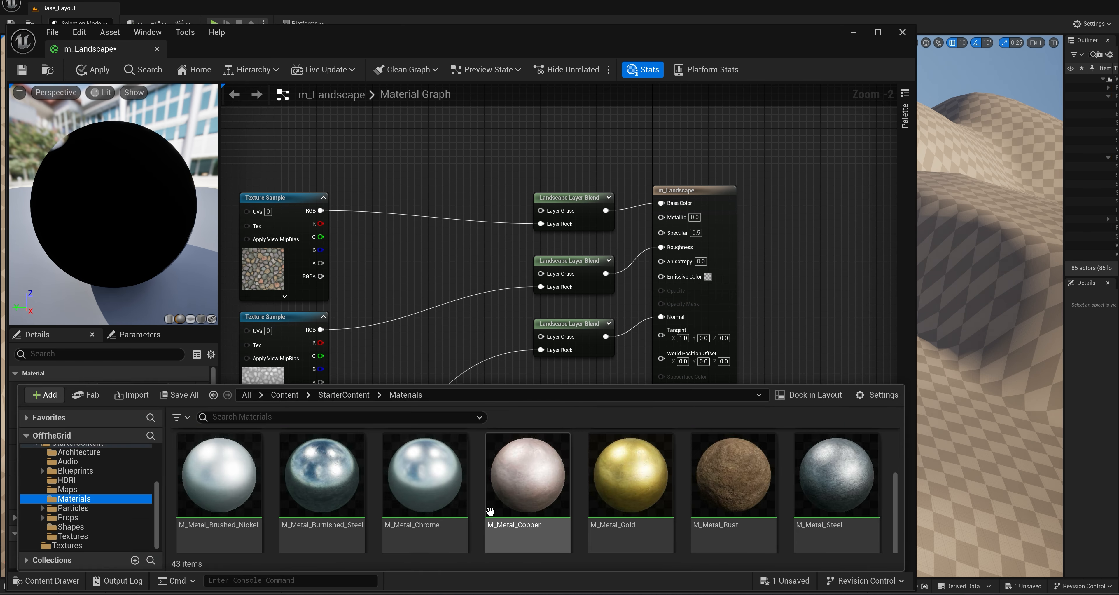
pyautogui.scroll(2, 527, 500)
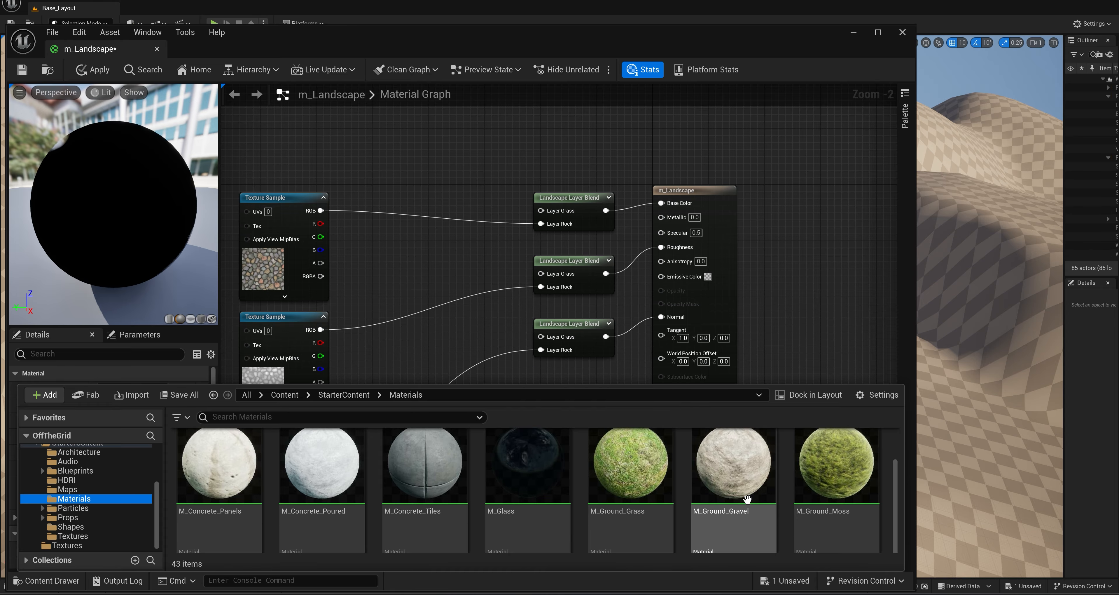
pyautogui.doubleClick(642, 530)
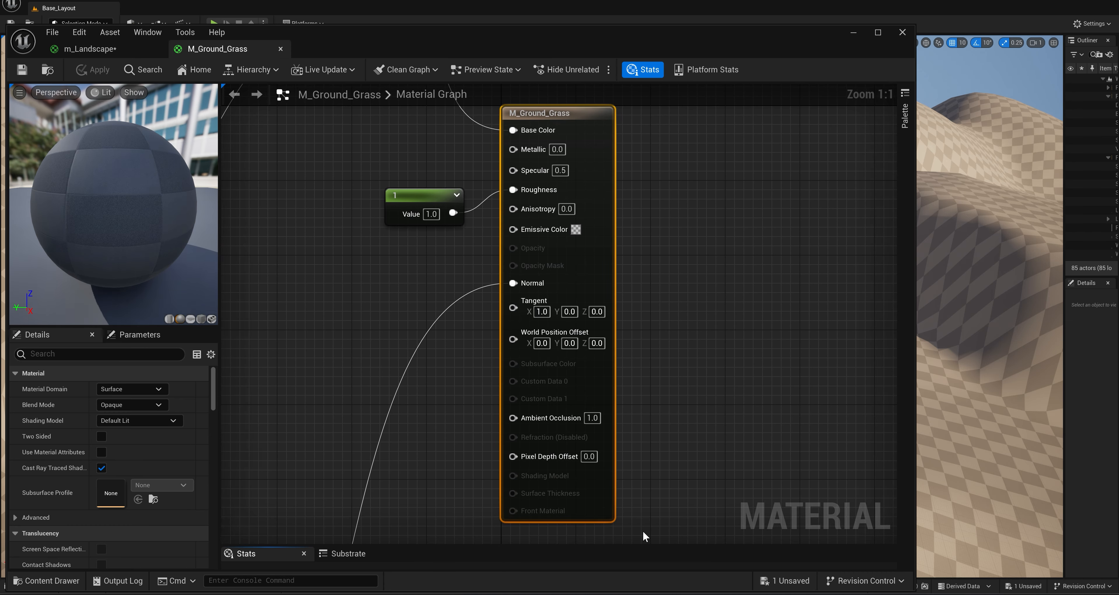
# Select and copy every node in the M_Ground_Grass graph except the main material output node.
pyautogui.scroll(-4, 317, 348)
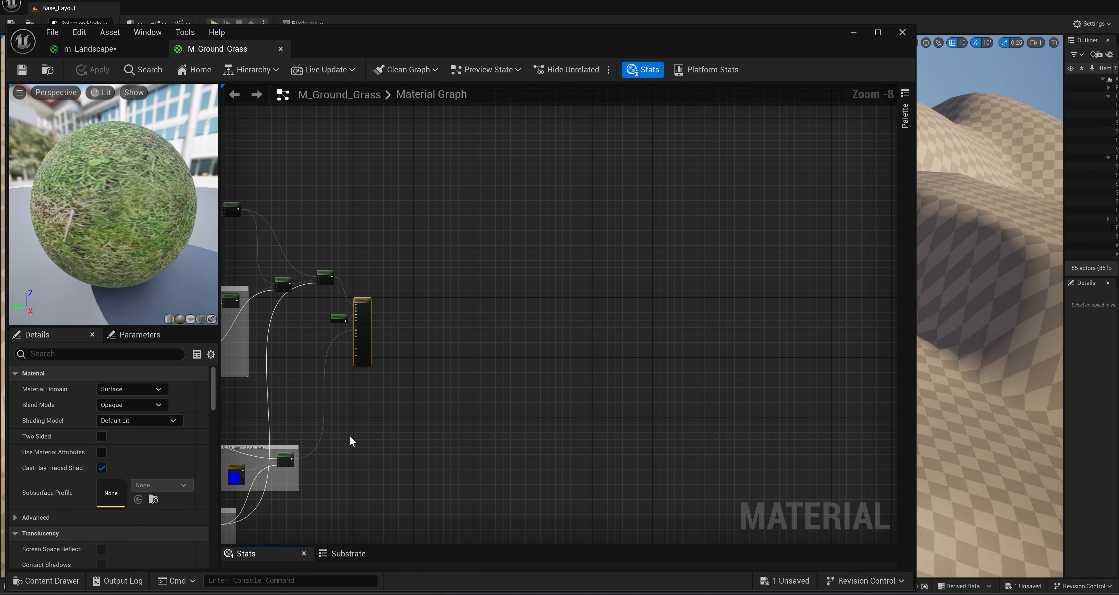
pyautogui.scroll(-3, 350, 441)
pyautogui.moveTo(382, 445); pyautogui.dragTo(536, 425, button='right')
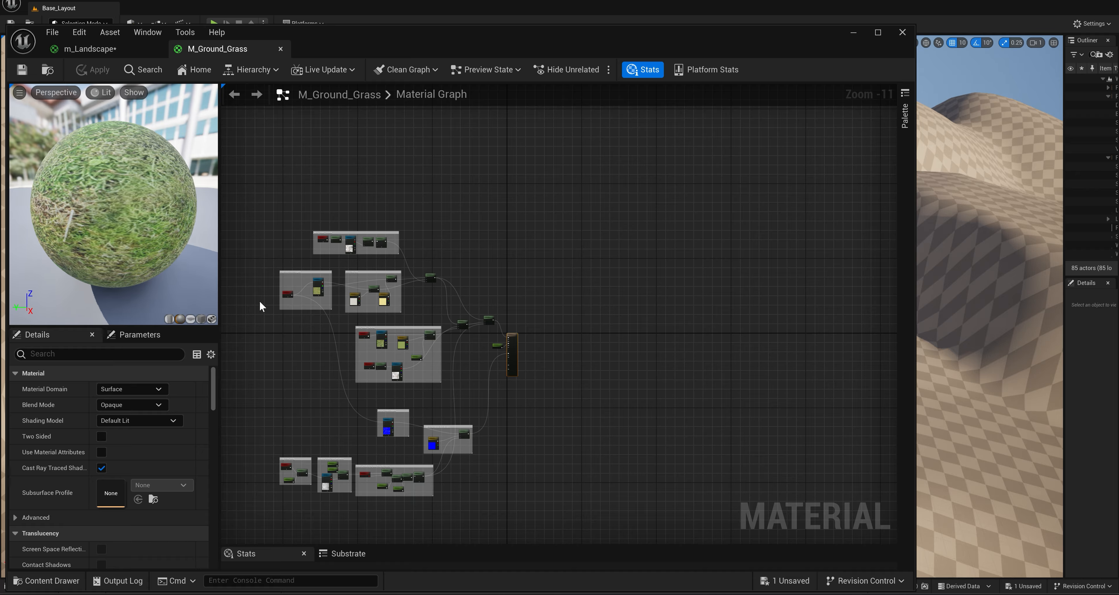
pyautogui.moveTo(249, 197); pyautogui.dragTo(438, 484)
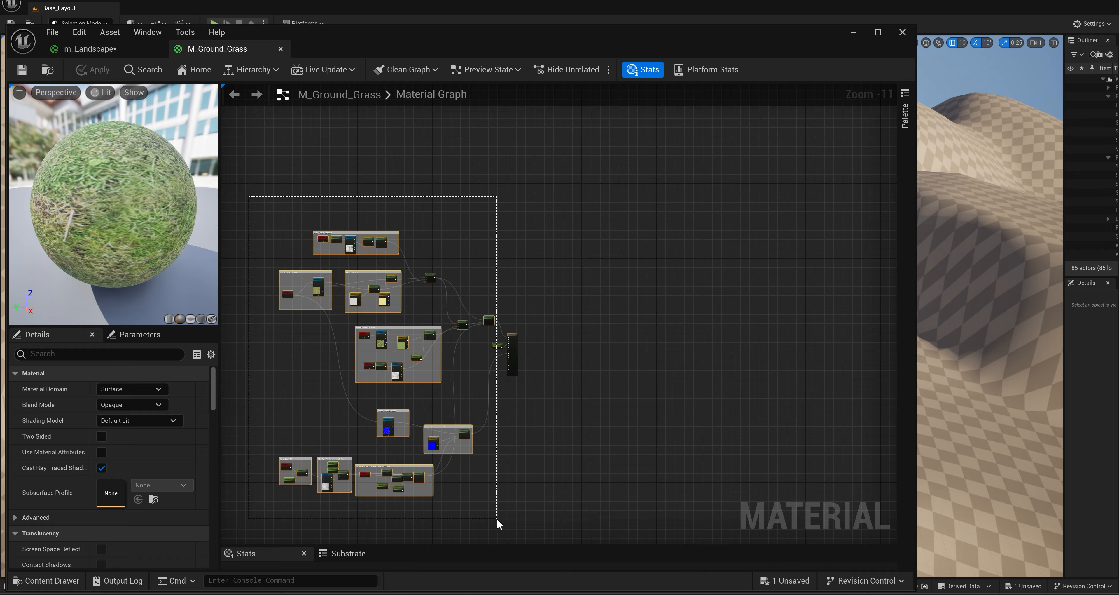
pyautogui.moveTo(499, 518); pyautogui.dragTo(502, 508)
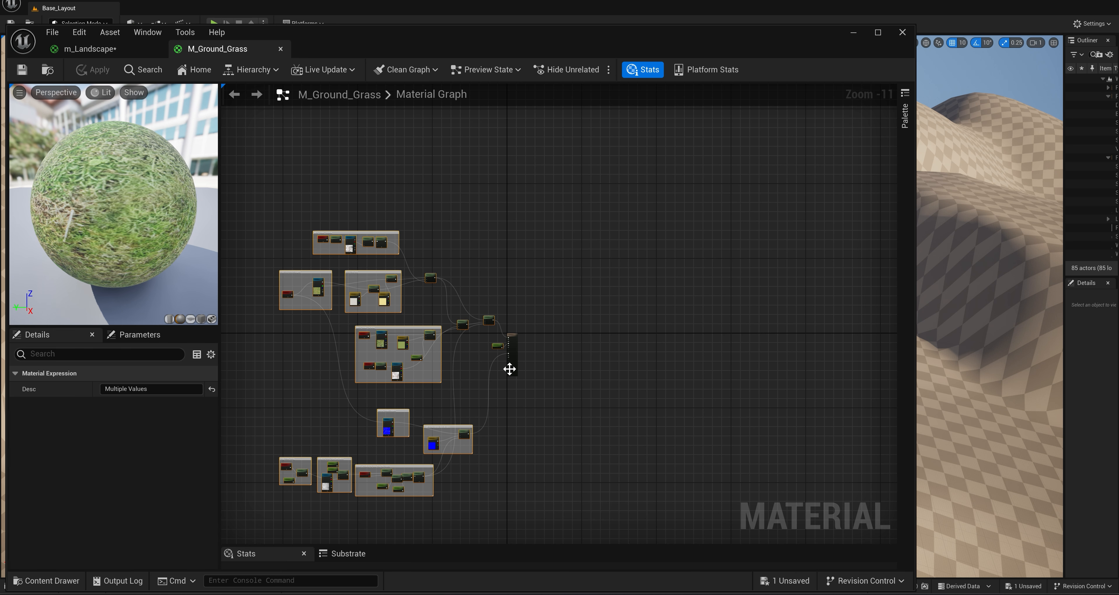
pyautogui.scroll(10, 510, 367)
pyautogui.scroll(-2, 446, 348)
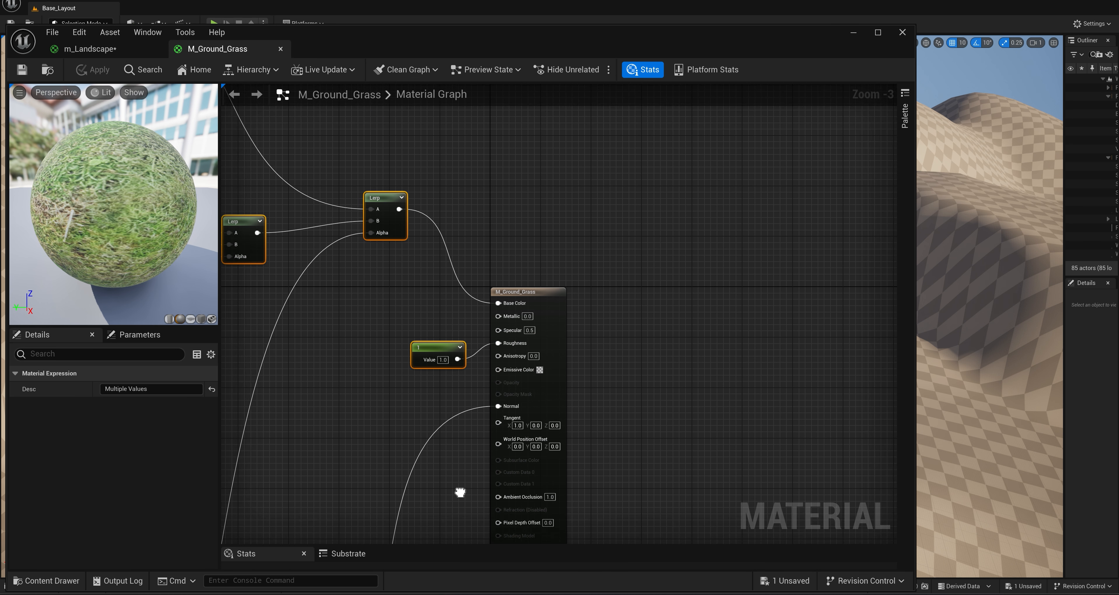
# Paste the grass nodes into the m_Landscape graph and move them clear of the pebble textures and blend nodes.
pyautogui.click(92, 49)
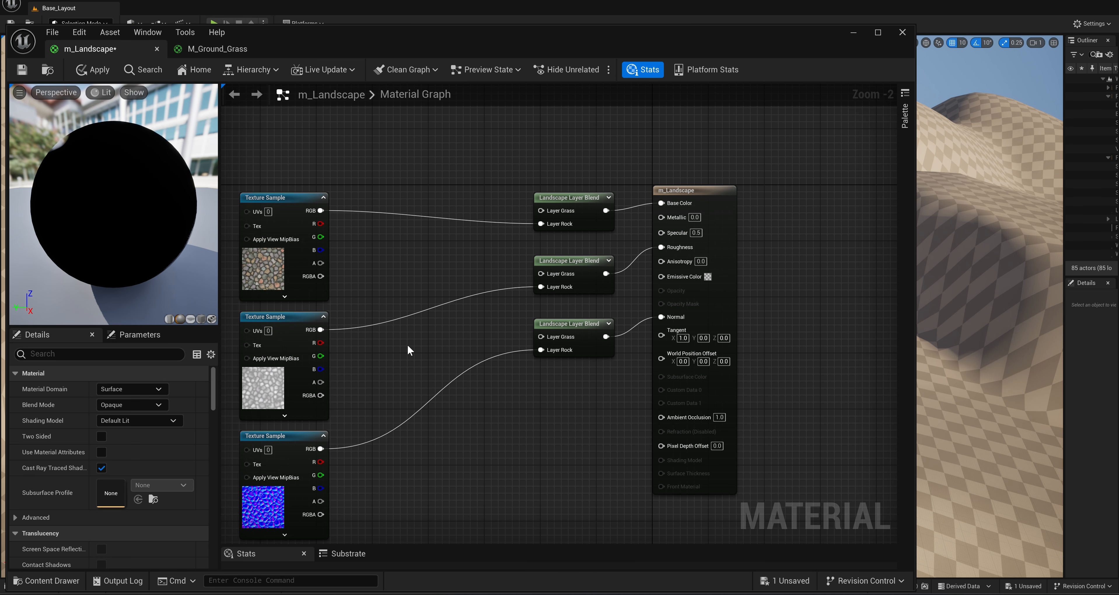
pyautogui.scroll(-5, 413, 349)
pyautogui.moveTo(420, 384); pyautogui.dragTo(562, 387, button='right')
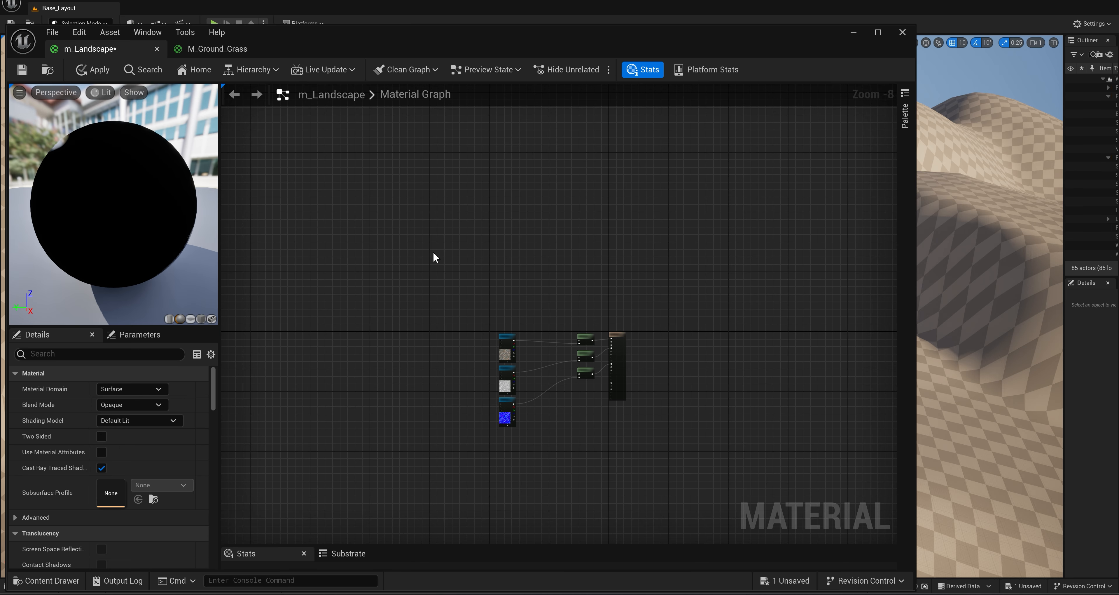
pyautogui.hotkey('ctrl', 'v')
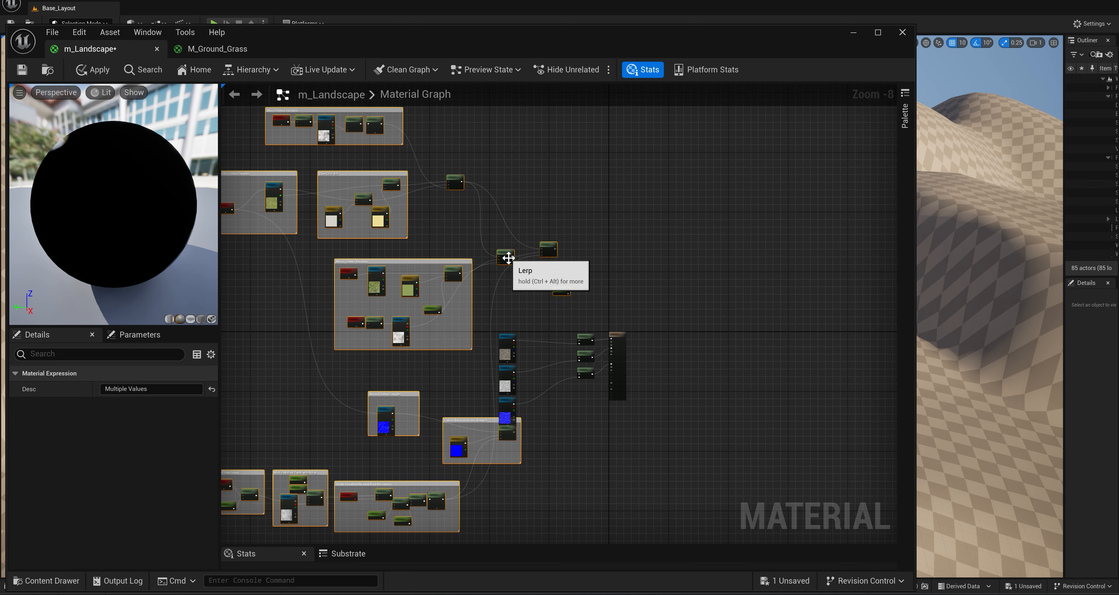
pyautogui.moveTo(507, 258); pyautogui.dragTo(460, 298)
pyautogui.click(567, 391)
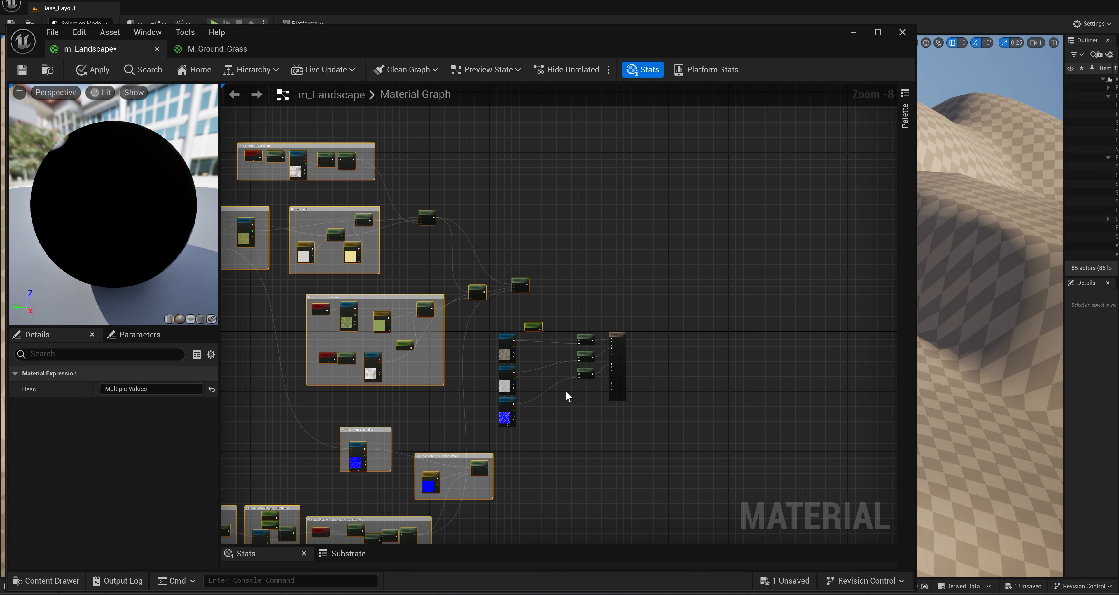
# Check the roughness constant in M_Ground_Grass, and connect its m_Landscape copy to Layer Grass of the roughness blend.
pyautogui.scroll(4, 556, 380)
pyautogui.click(217, 49)
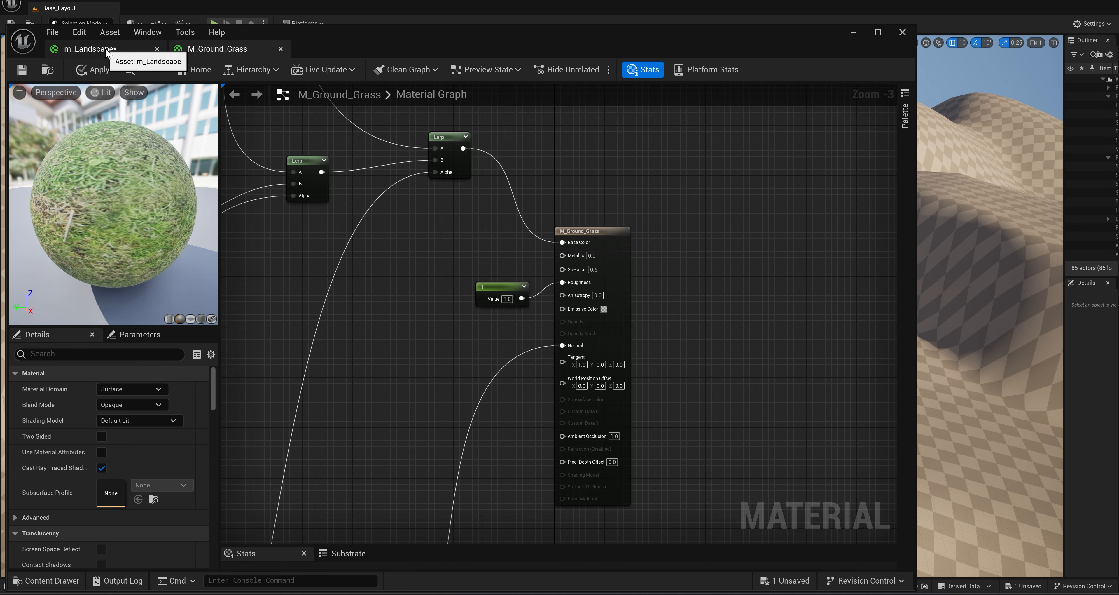
pyautogui.click(495, 287)
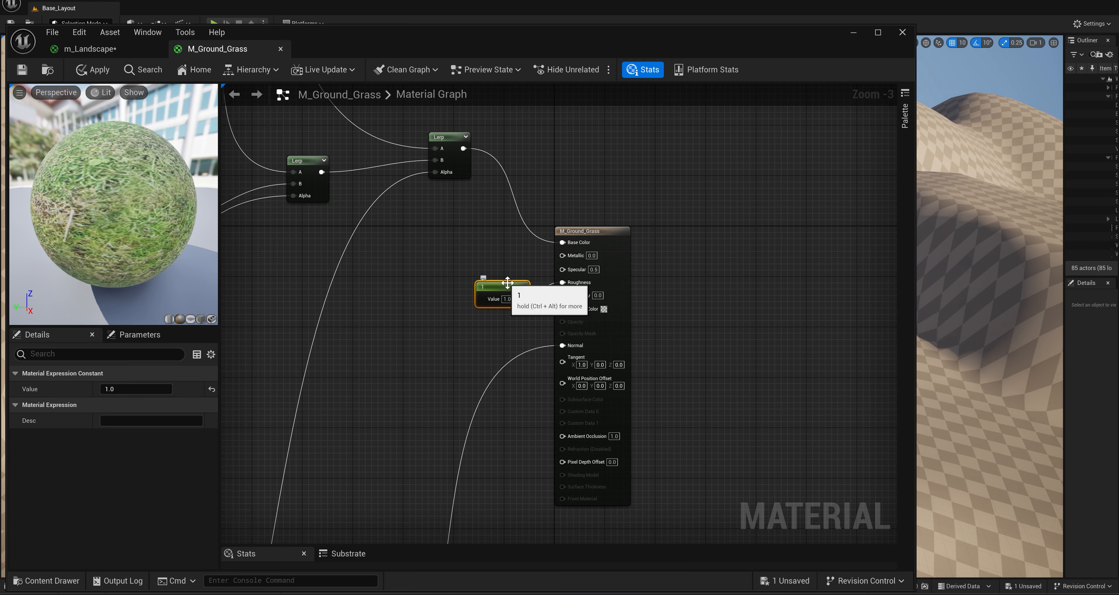
pyautogui.click(135, 50)
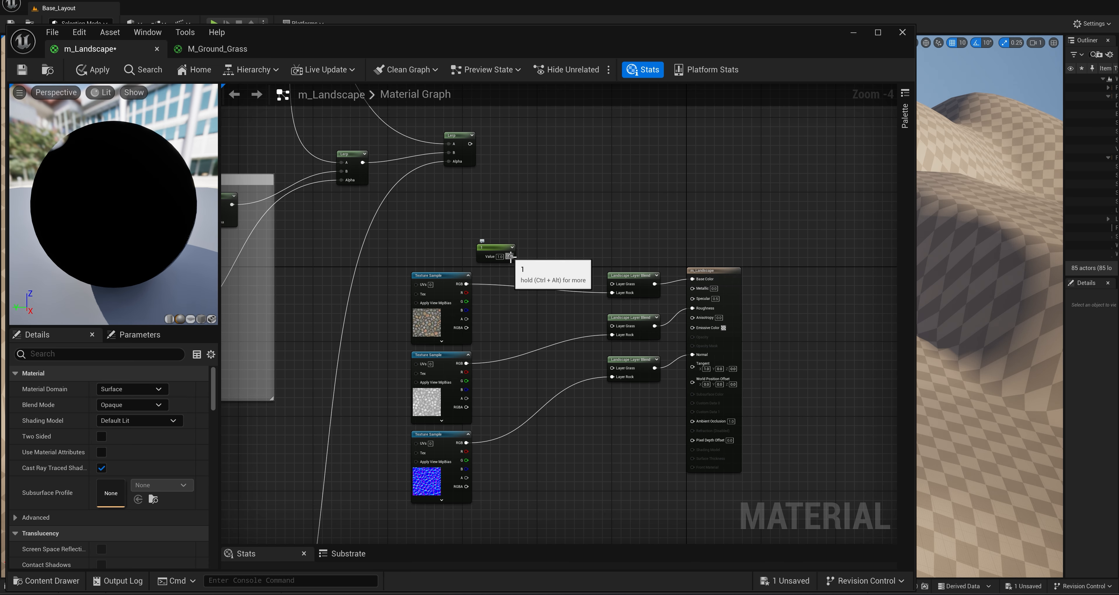
pyautogui.moveTo(510, 256); pyautogui.dragTo(612, 327)
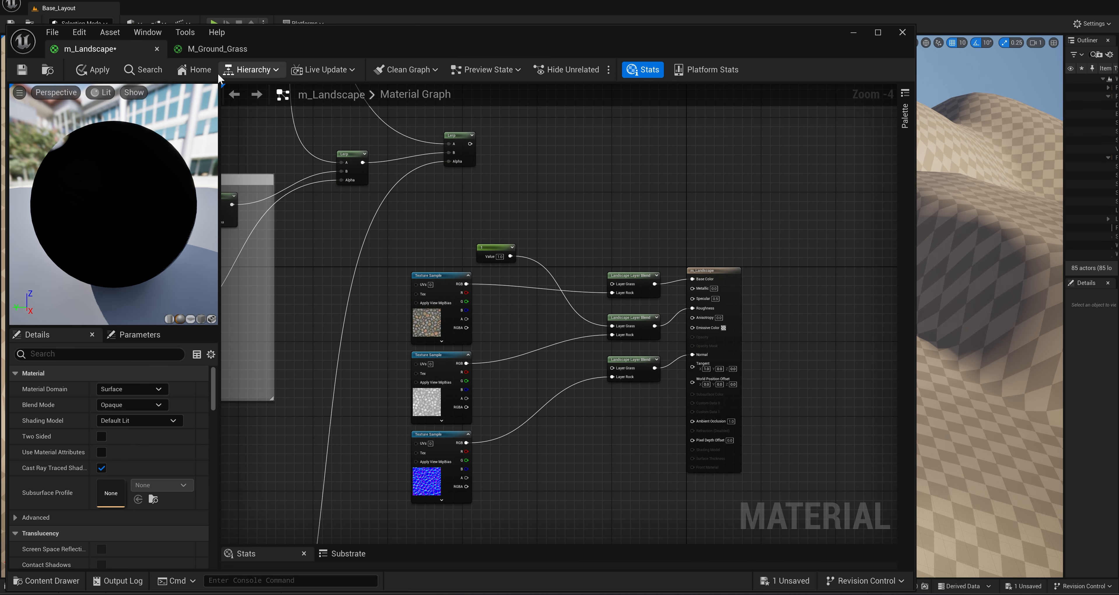
# Connect the final grass colour Lerp to the base colour blend's Layer Grass, and the grass normal output to the normal blend's Layer Grass.
pyautogui.click(206, 48)
pyautogui.click(150, 52)
pyautogui.moveTo(470, 144); pyautogui.dragTo(614, 286)
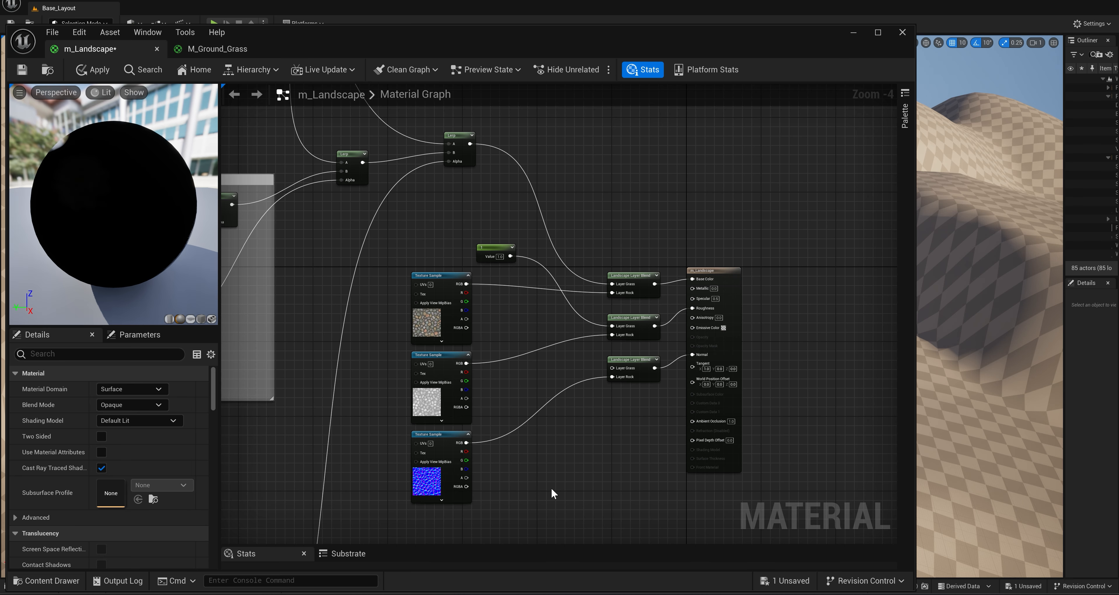
pyautogui.moveTo(552, 489); pyautogui.dragTo(572, 335, button='right')
pyautogui.moveTo(388, 446); pyautogui.dragTo(633, 213)
# Apply and save the m_Landscape material, and close the material editor to return to the Base_Layout level.
pyautogui.scroll(-8, 644, 319)
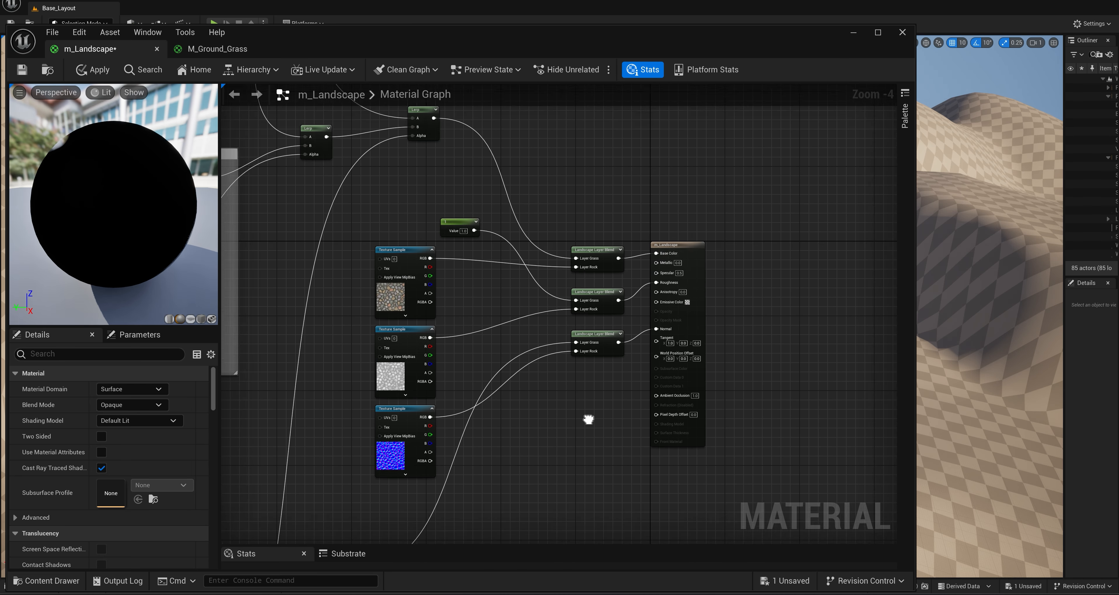
pyautogui.scroll(5, 419, 412)
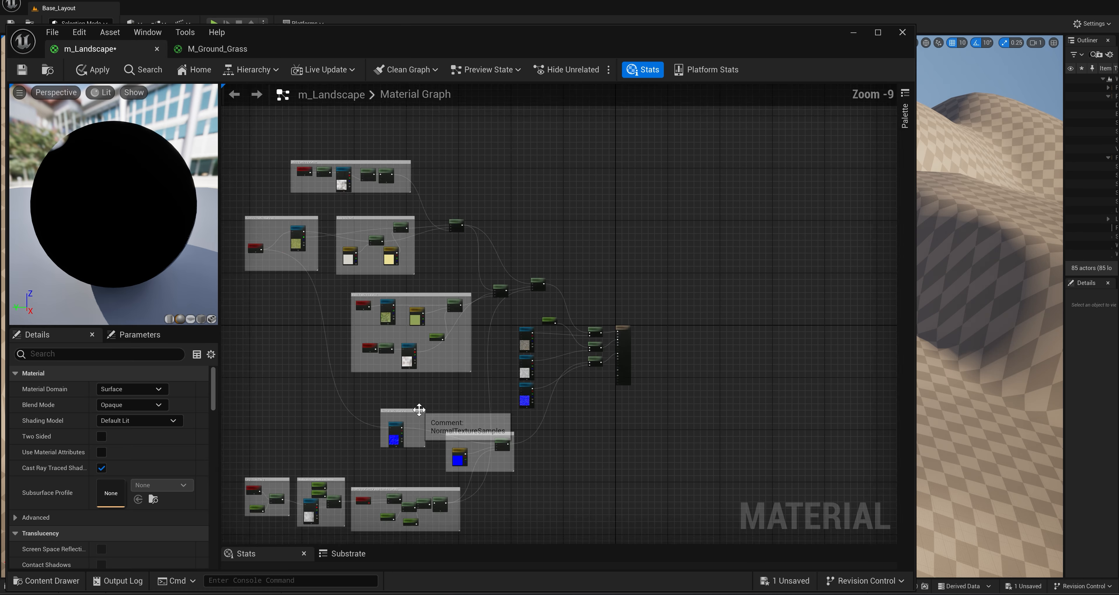
pyautogui.moveTo(463, 393); pyautogui.dragTo(302, 370, button='right')
pyautogui.scroll(5, 430, 334)
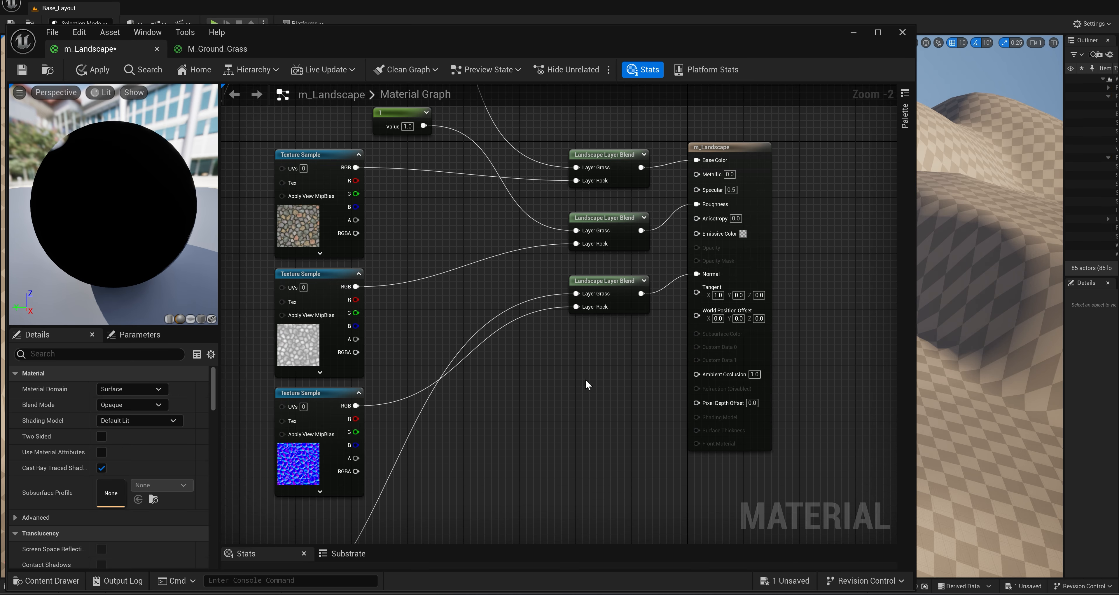
pyautogui.scroll(-1, 592, 385)
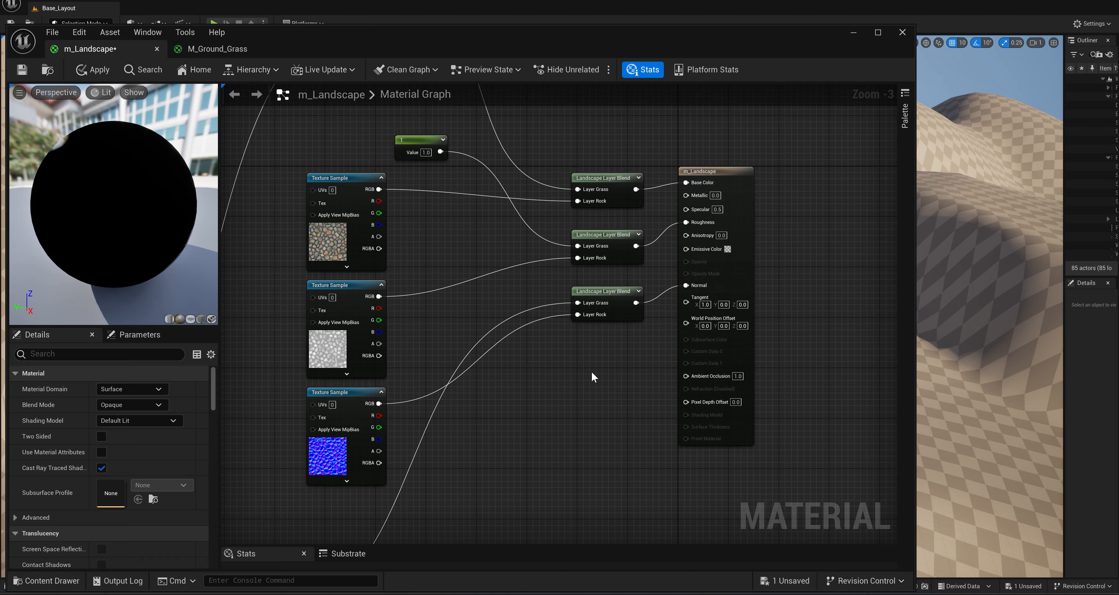
pyautogui.click(92, 70)
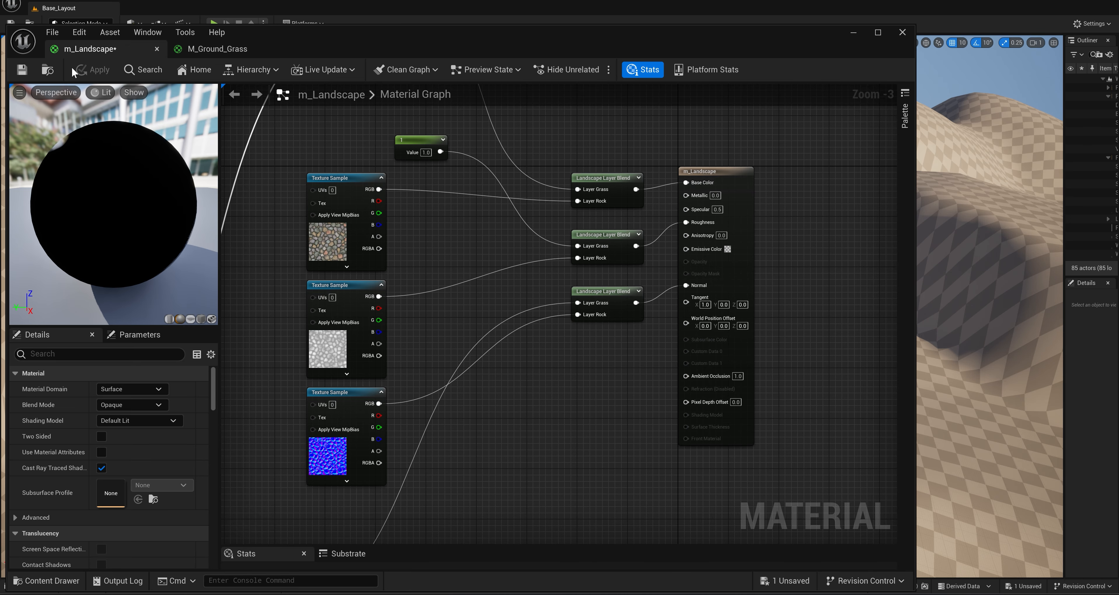
pyautogui.click(22, 70)
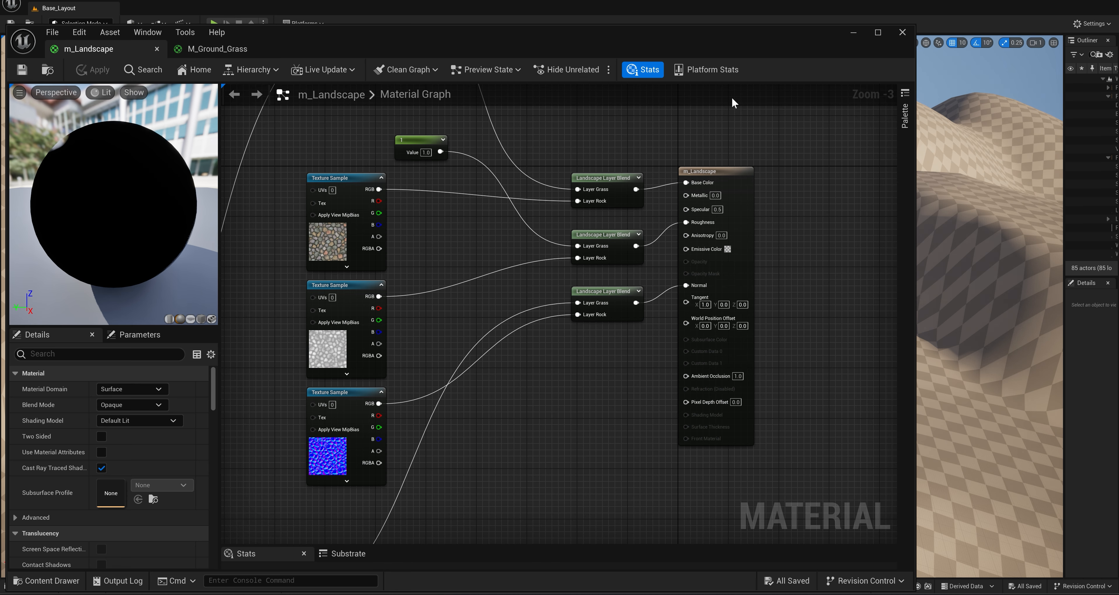
pyautogui.click(903, 32)
pyautogui.click(603, 324)
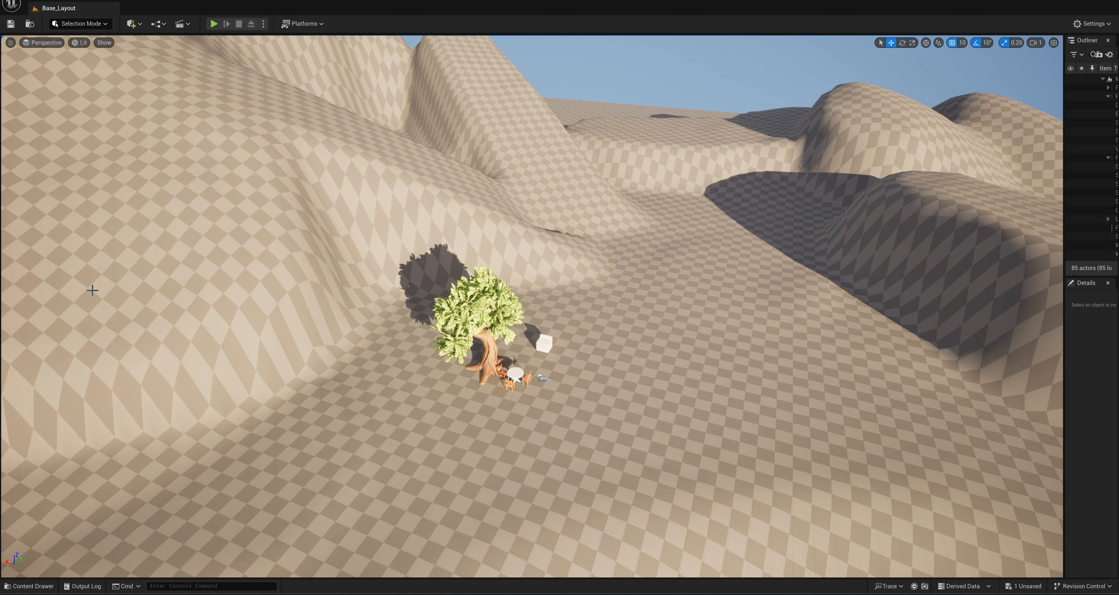
# Select the Landscape2 actor and assign m_Landscape as its landscape material.
pyautogui.click(137, 252)
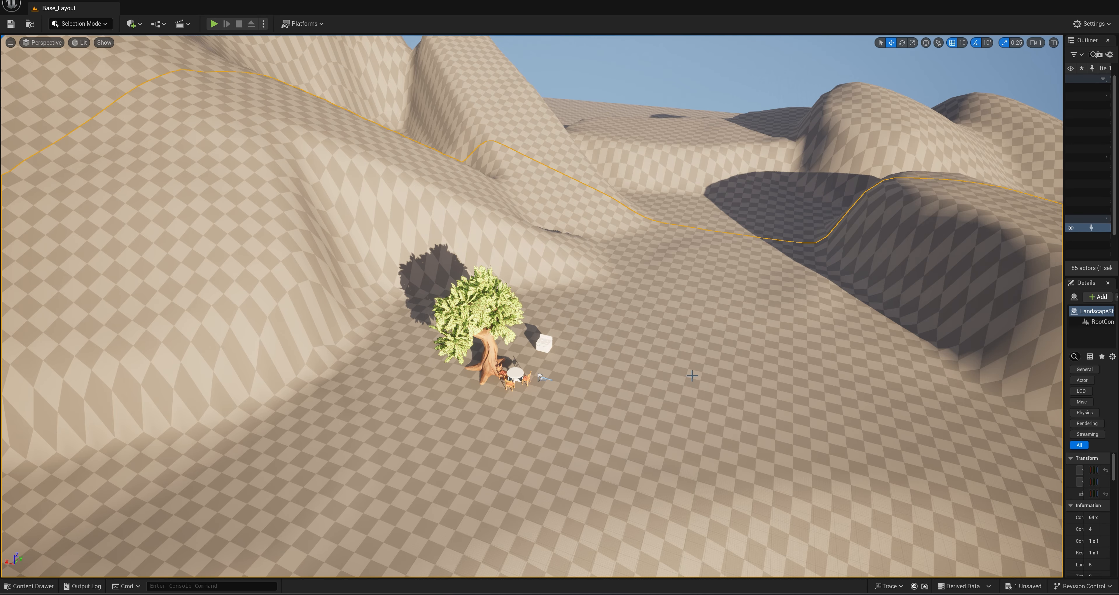
pyautogui.moveTo(1061, 247); pyautogui.dragTo(867, 267)
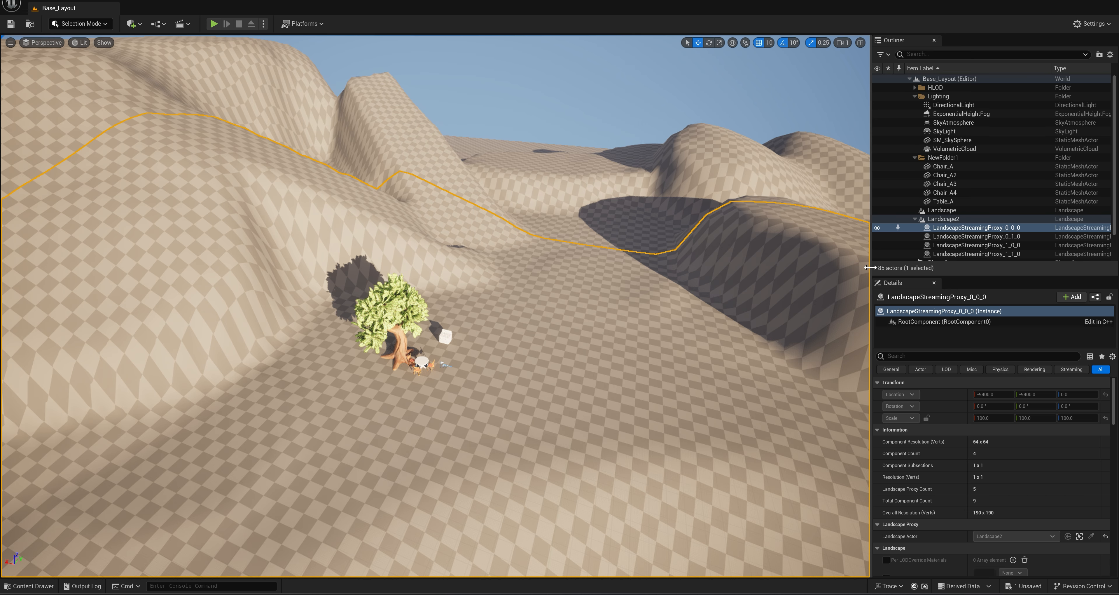
pyautogui.click(943, 220)
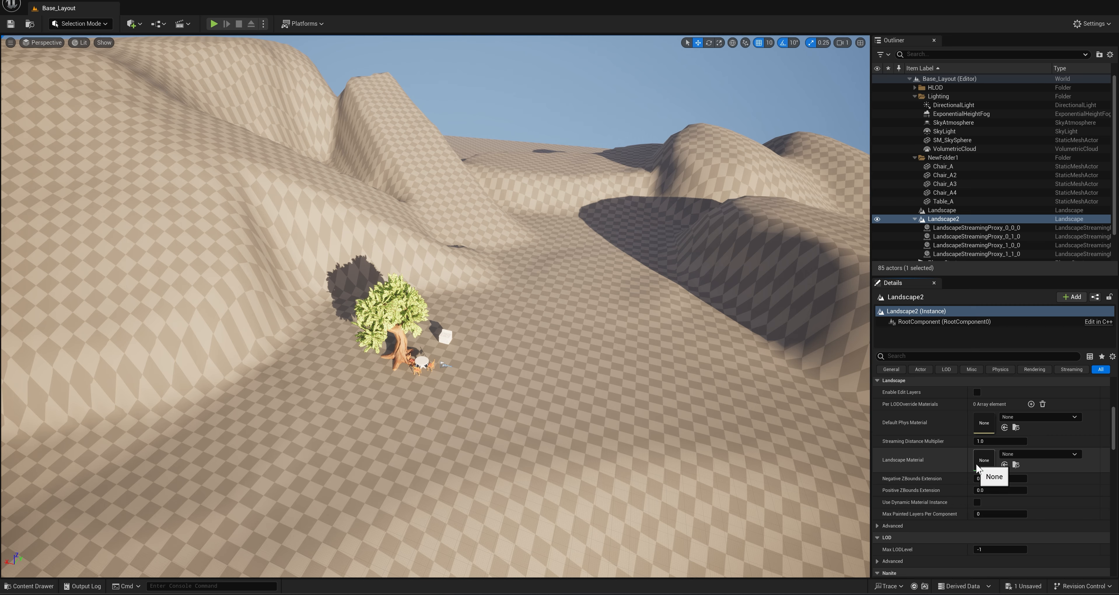
pyautogui.click(1018, 452)
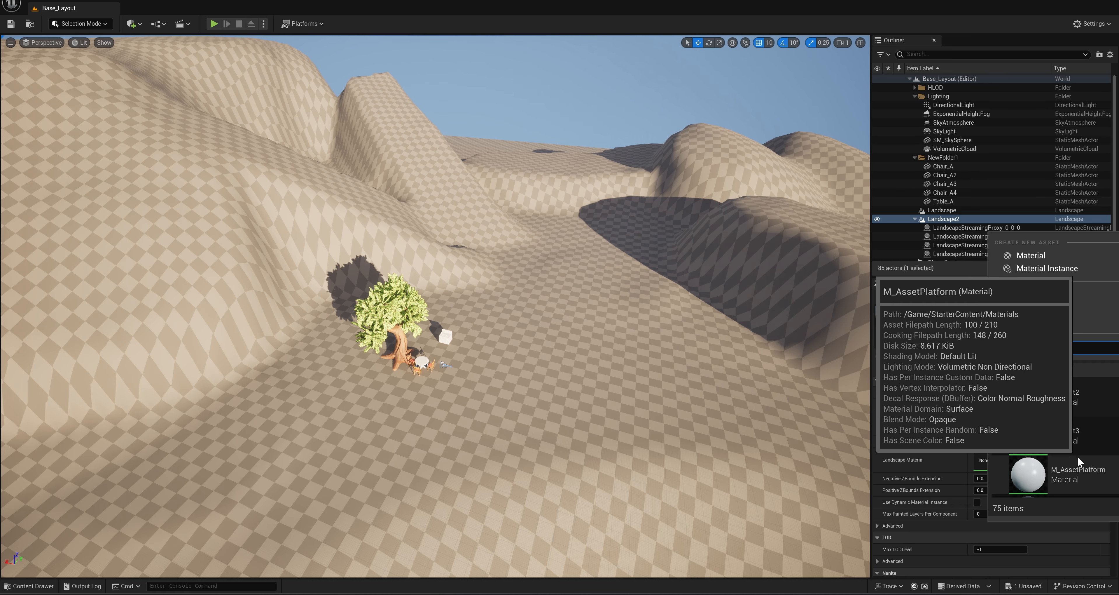
pyautogui.scroll(-3, 1028, 461)
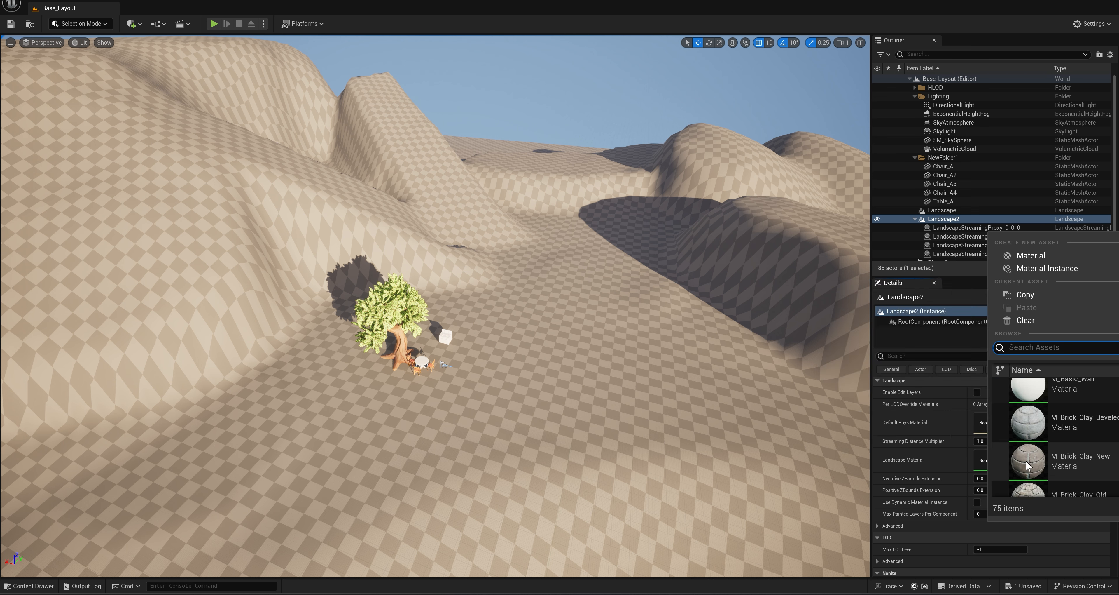
pyautogui.scroll(-2, 1028, 463)
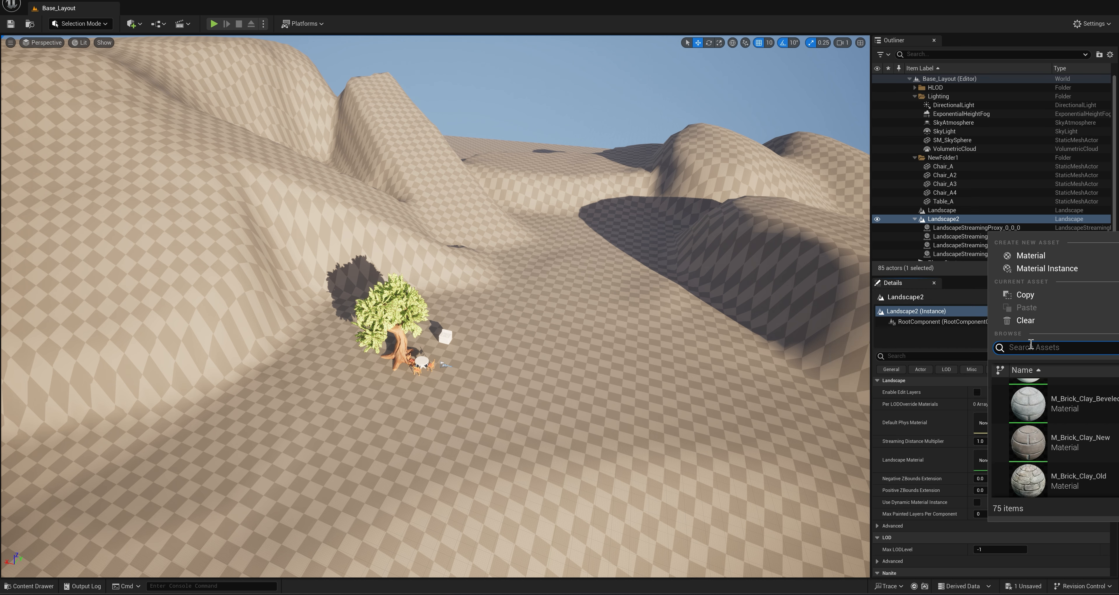
pyautogui.write('land')
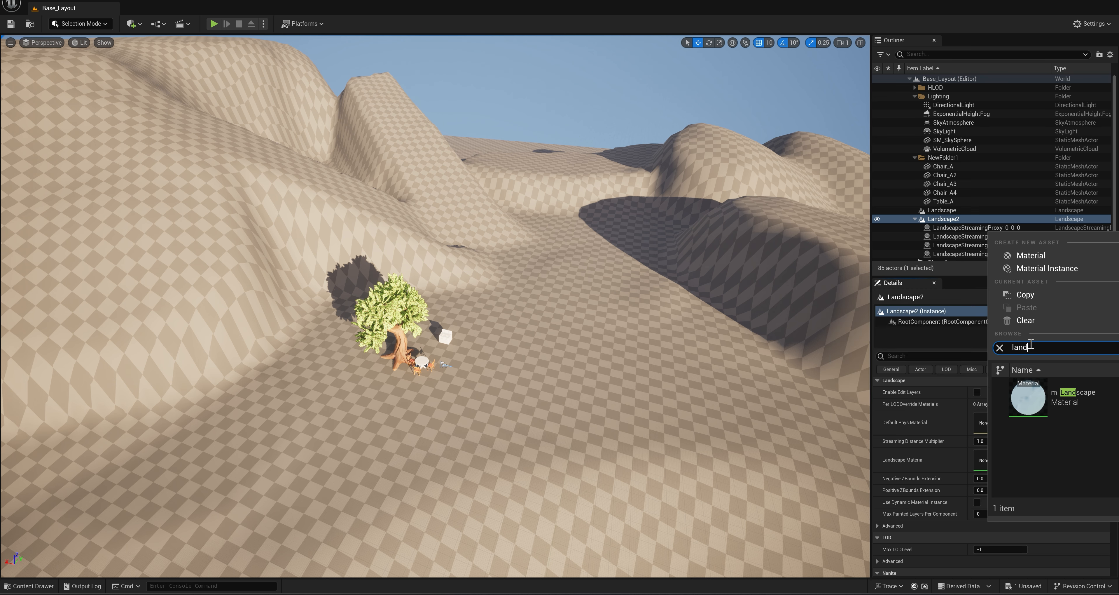
pyautogui.click(1086, 397)
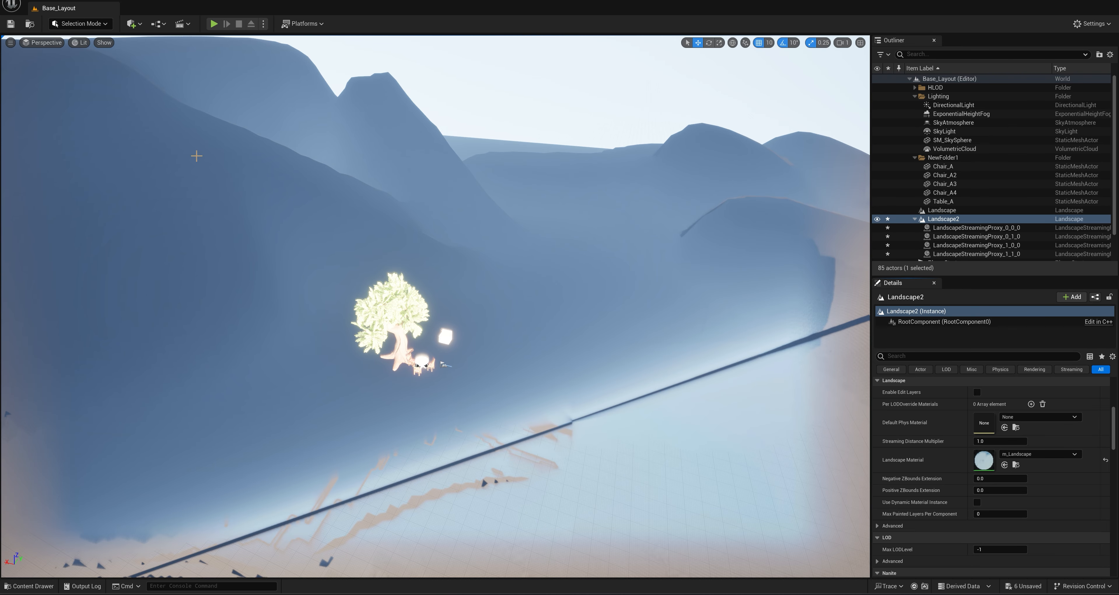
# Switch to Landscape painting and create a weight-blended layer info for the Grass layer, saved in the Base_Layout_sharedassets folder.
pyautogui.click(105, 24)
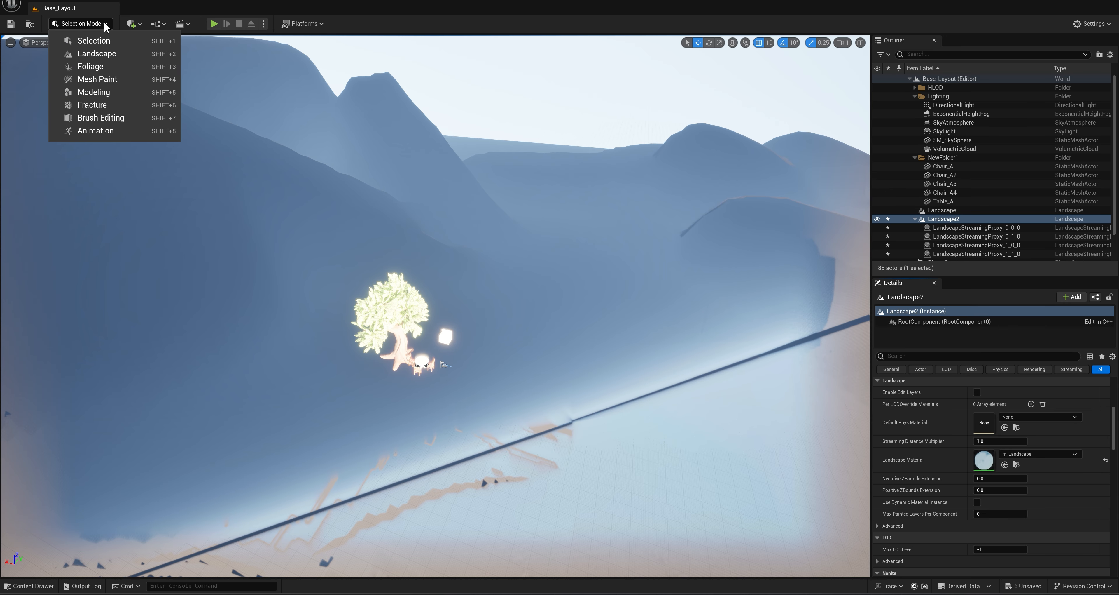
pyautogui.click(98, 54)
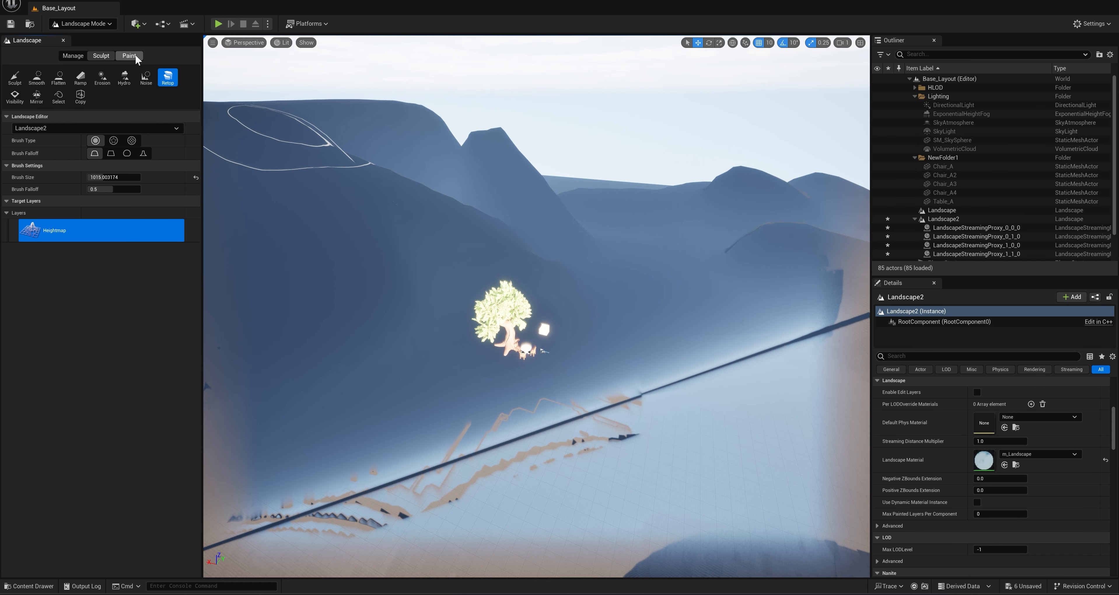
pyautogui.click(137, 57)
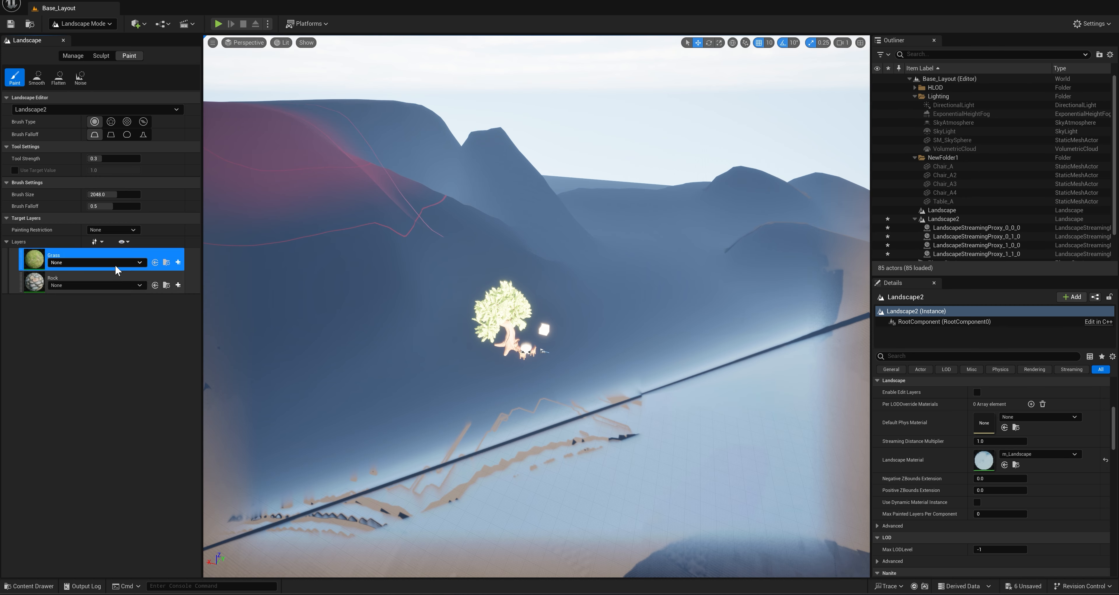
pyautogui.click(177, 263)
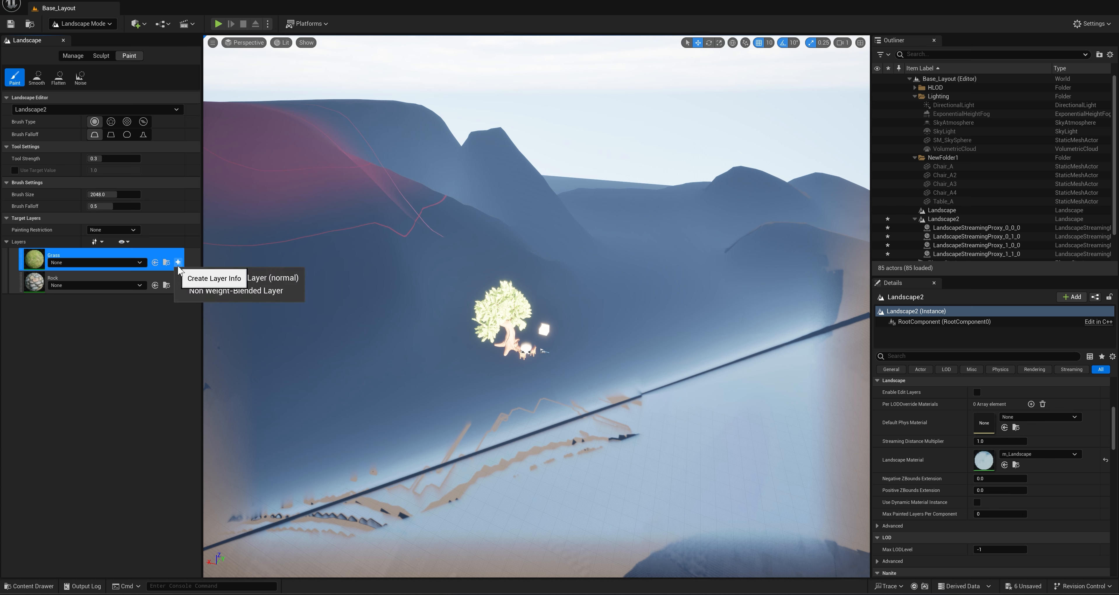
pyautogui.click(258, 279)
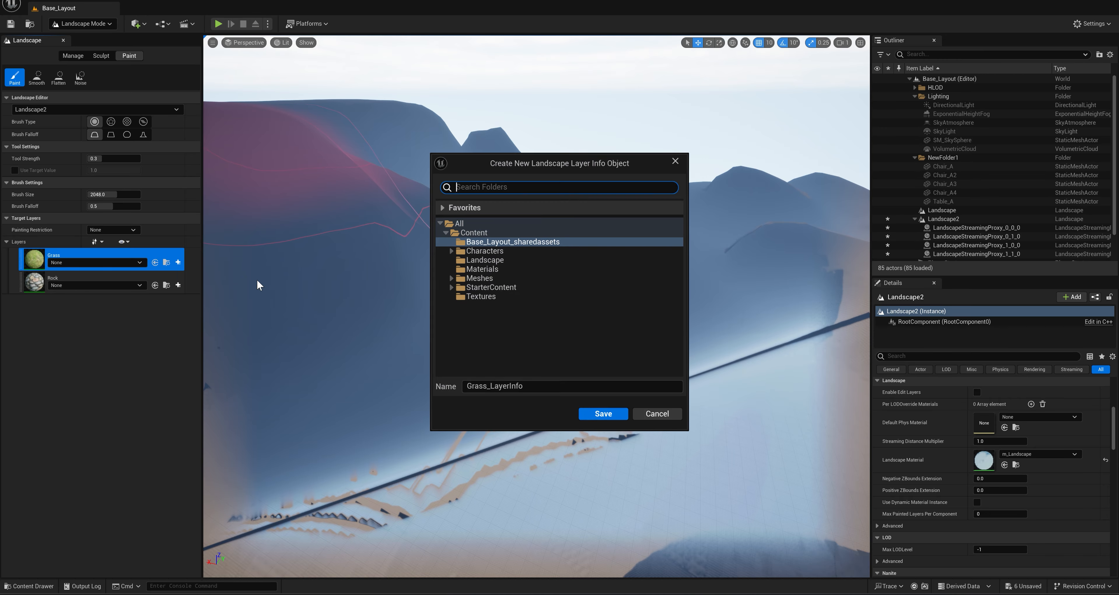
pyautogui.click(600, 417)
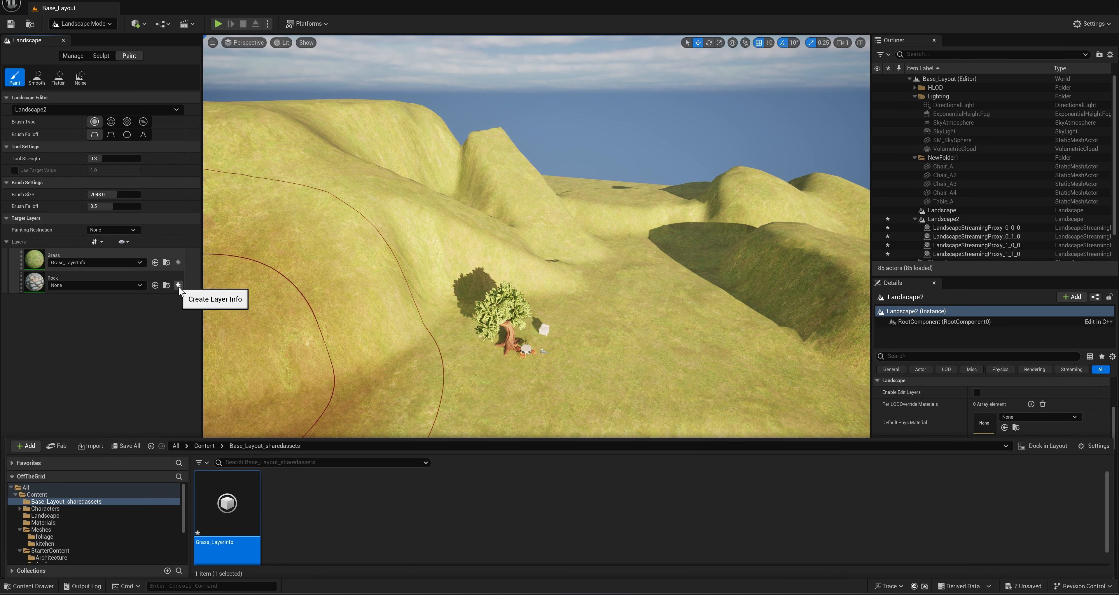
# Create a weight-blended layer info for the Rock layer and save it in the Landscape folder.
pyautogui.click(178, 285)
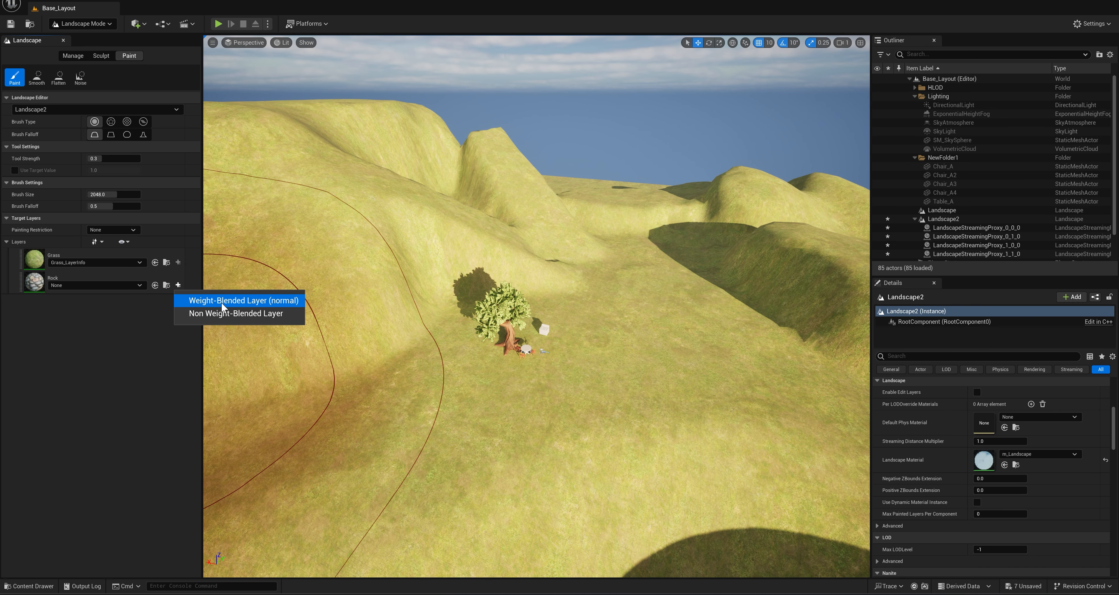
pyautogui.click(221, 301)
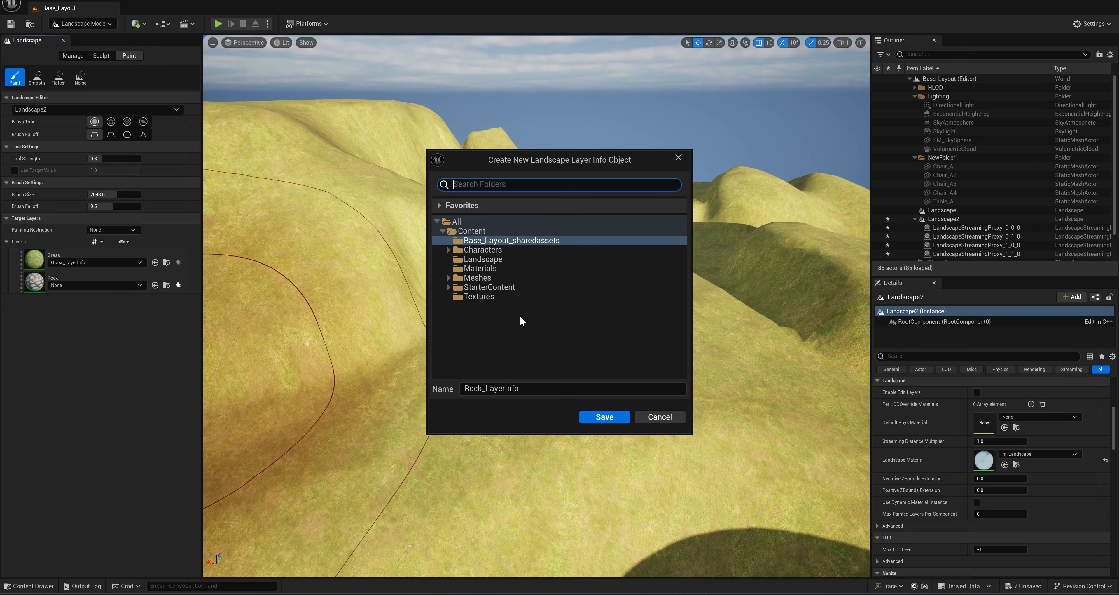
pyautogui.click(486, 260)
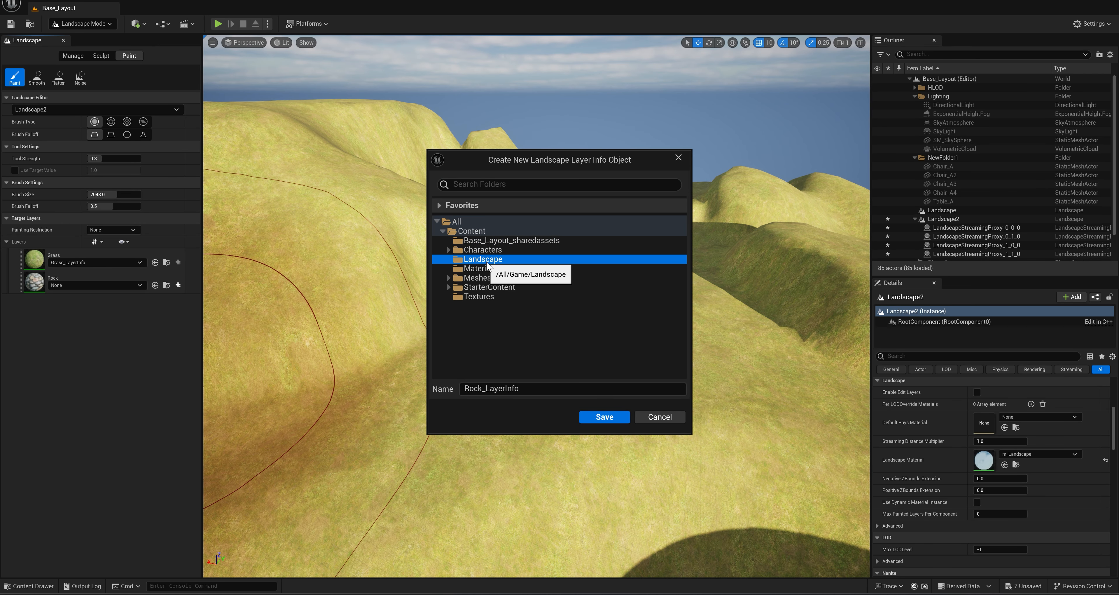
pyautogui.click(605, 417)
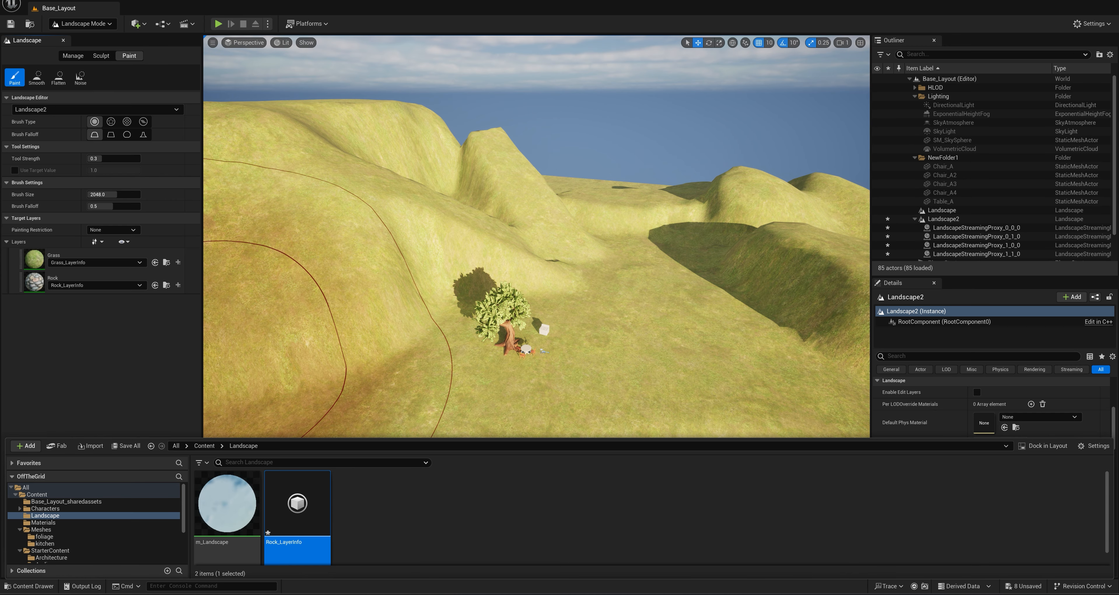
# Paint the Rock layer over the valley floor in front of and around the tree and table.
pyautogui.scroll(-5, 353, 315)
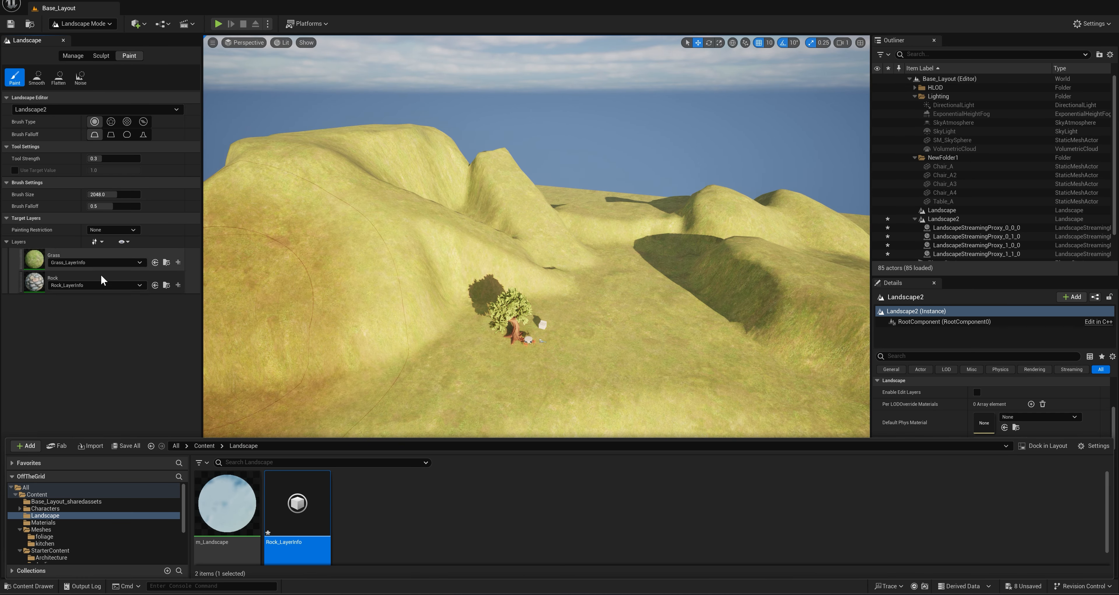
pyautogui.click(73, 279)
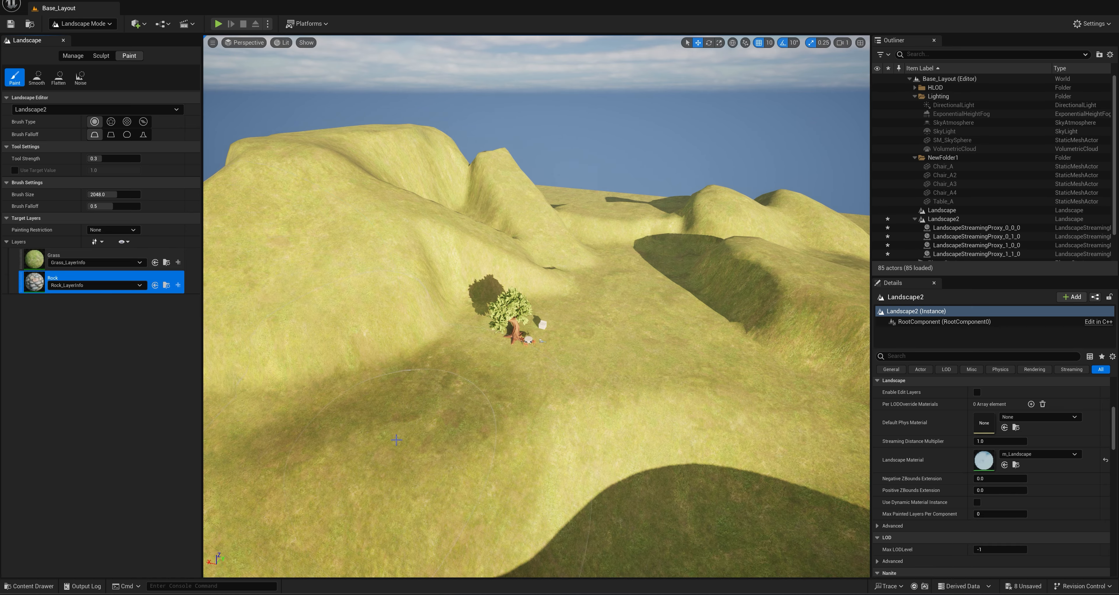
pyautogui.click(387, 445)
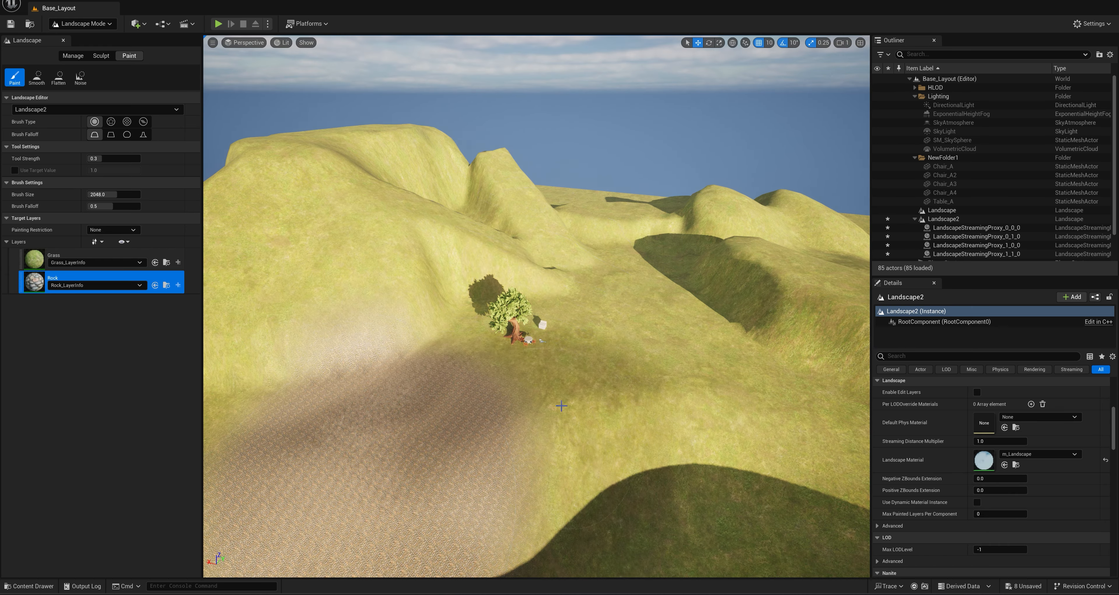
pyautogui.moveTo(698, 404)
pyautogui.mouseDown()
pyautogui.moveTo(417, 439)
pyautogui.moveTo(652, 435)
pyautogui.moveTo(569, 405)
pyautogui.mouseUp()
pyautogui.scroll(2, 625, 458)
pyautogui.scroll(6, 626, 458)
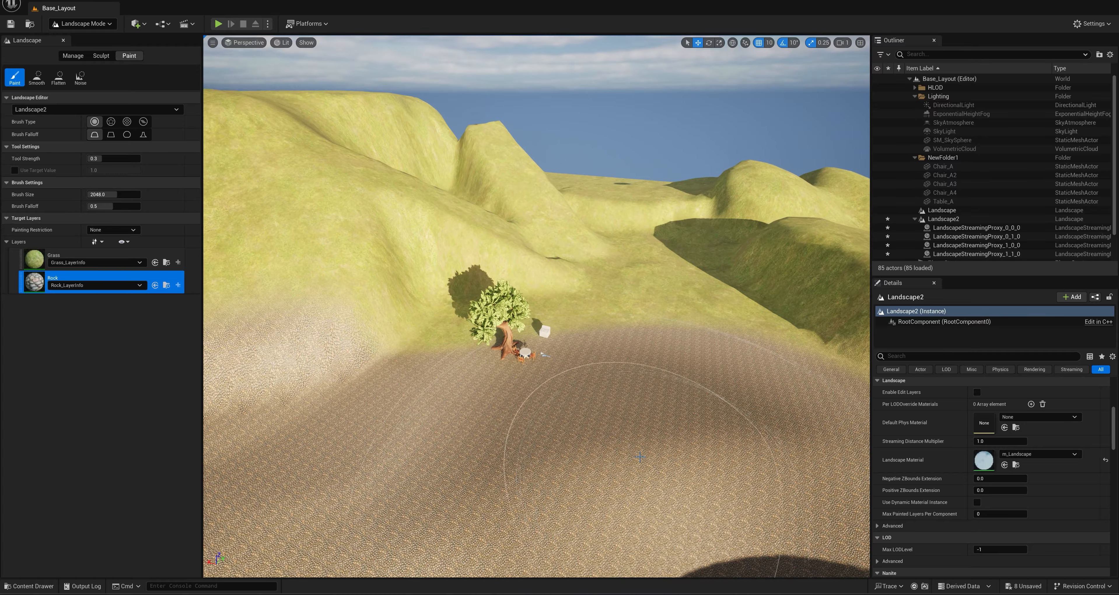
pyautogui.scroll(6, 635, 457)
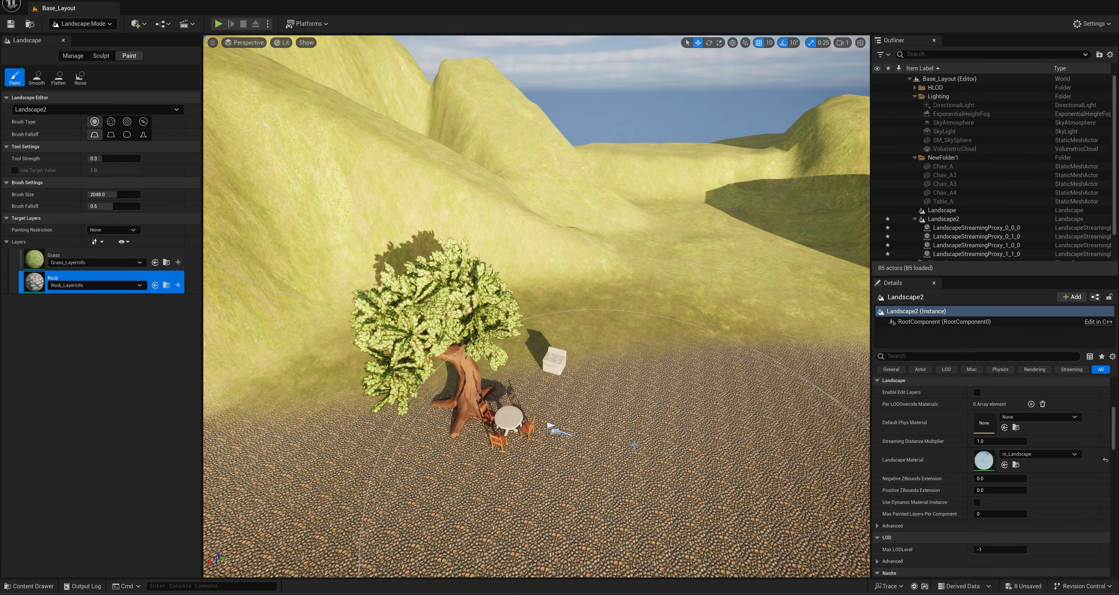
pyautogui.scroll(-2, 695, 503)
pyautogui.scroll(1, 695, 502)
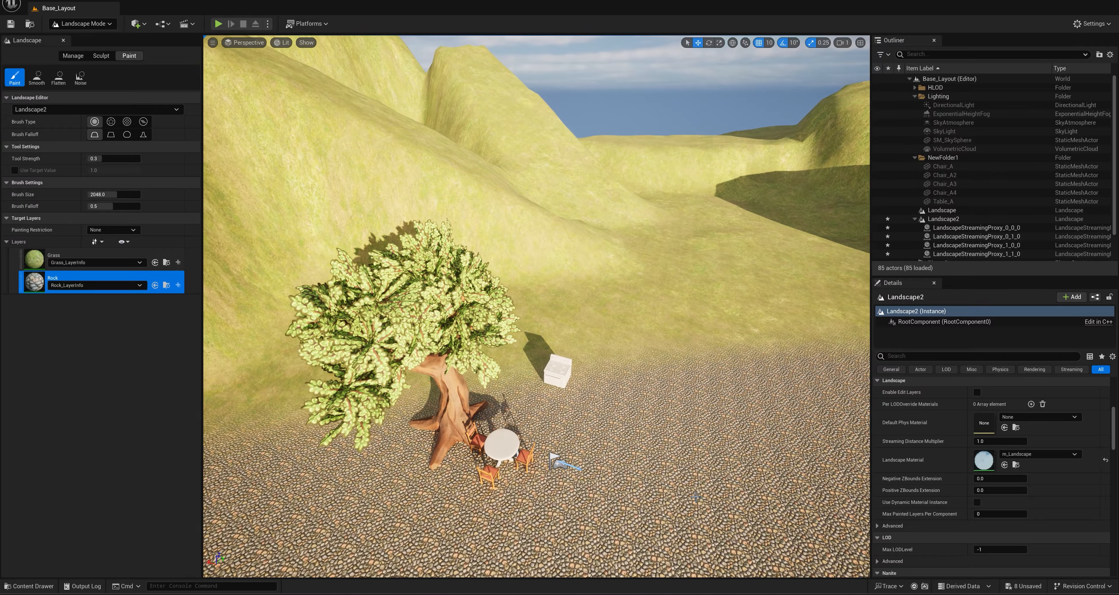
pyautogui.moveTo(695, 503); pyautogui.dragTo(731, 552, button='right')
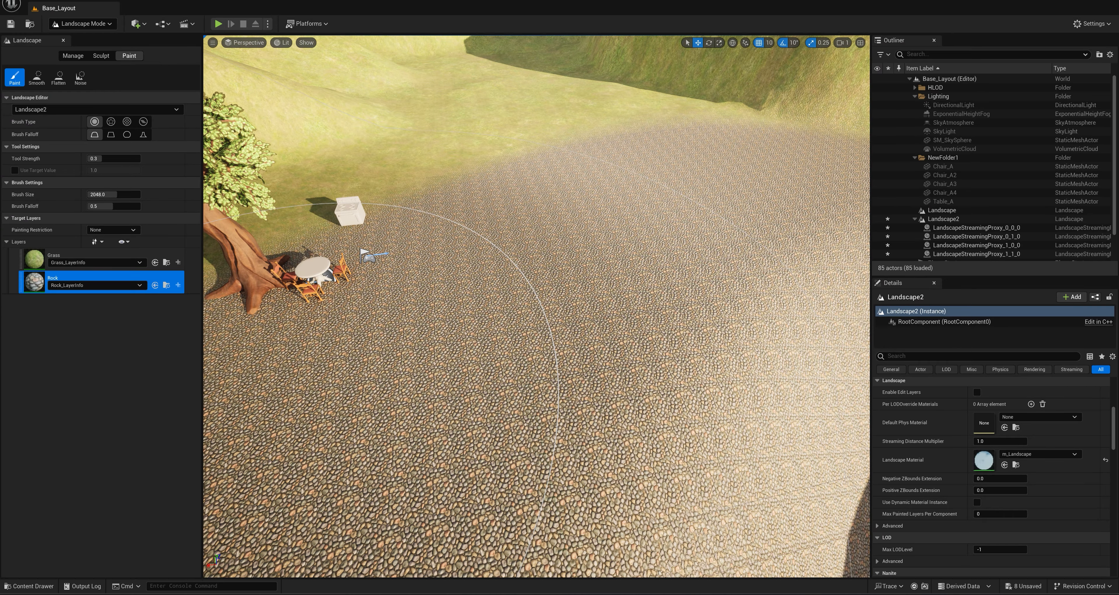
# Open the m_Landscape material and add a LandscapeLayerCoords node beside the pebble texture samples.
pyautogui.click(27, 585)
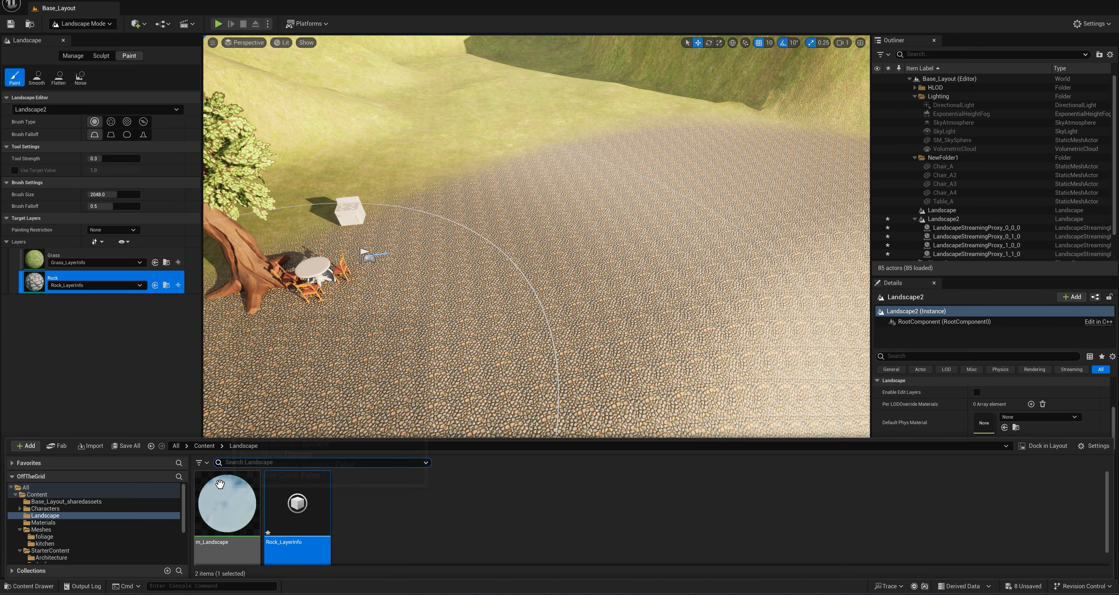
pyautogui.doubleClick(226, 504)
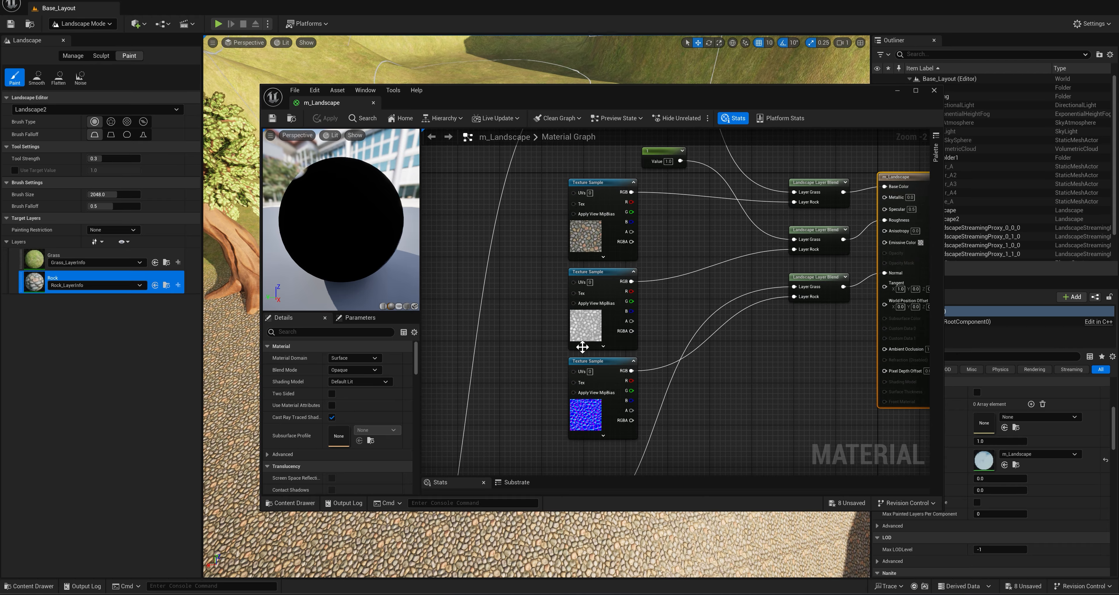
pyautogui.rightClick(525, 245)
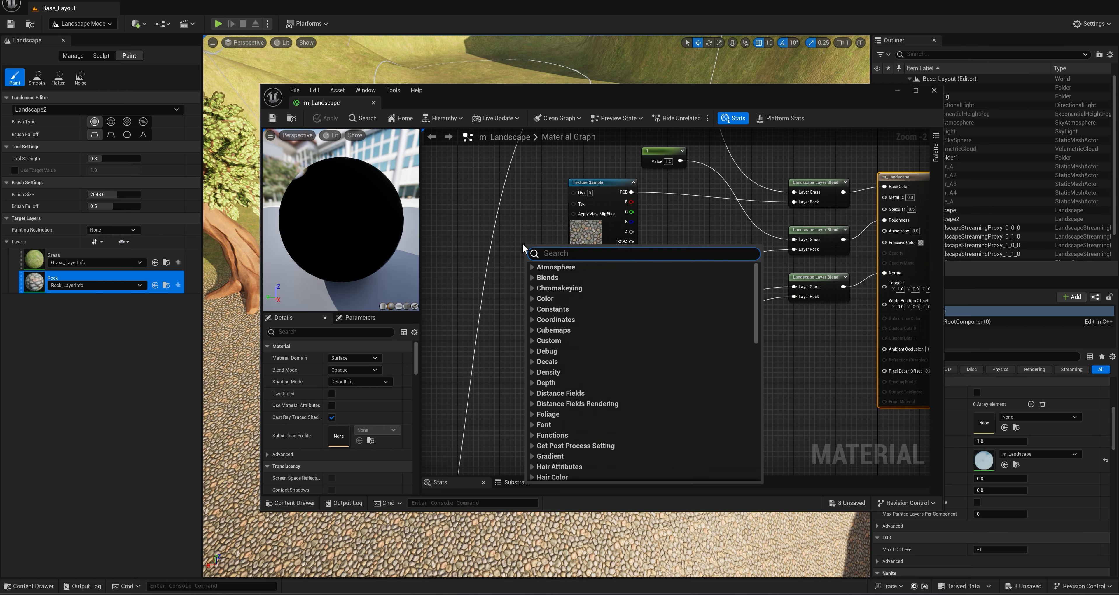
pyautogui.write('l')
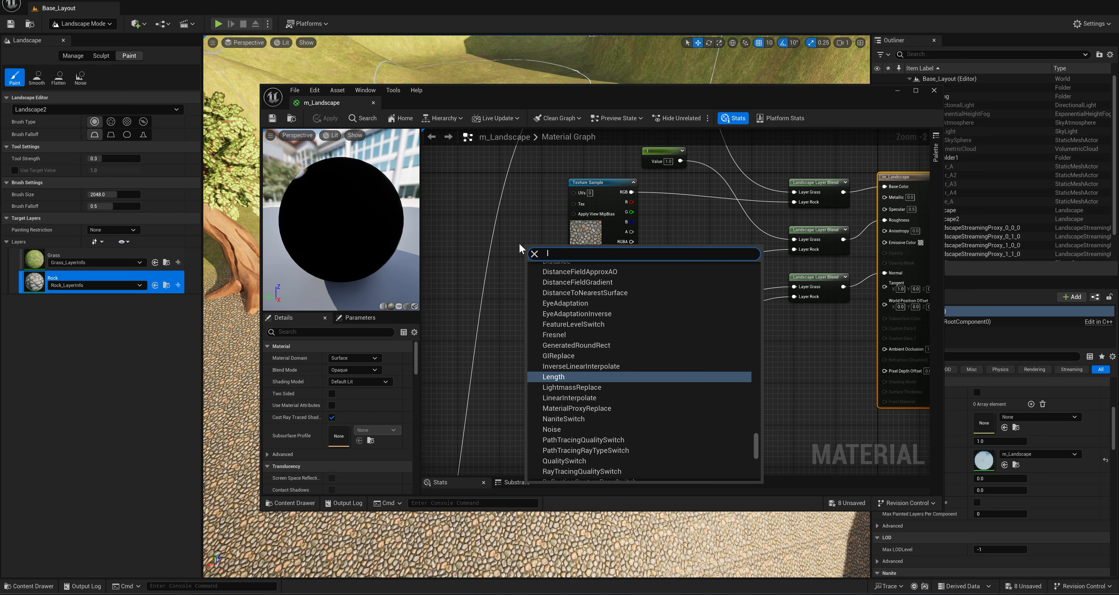
pyautogui.write('and')
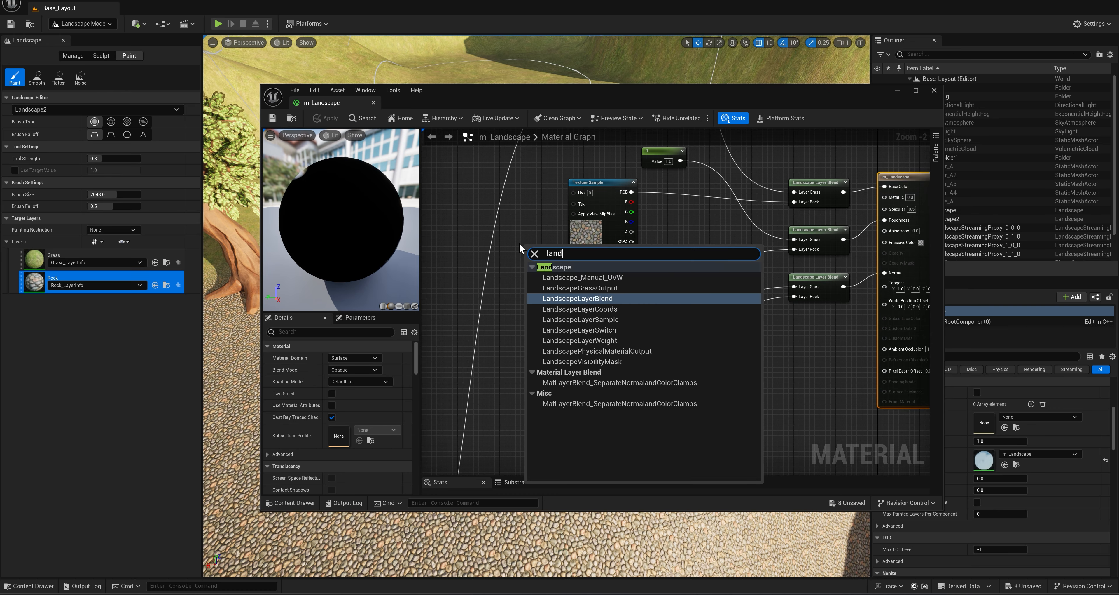
pyautogui.click(578, 309)
pyautogui.moveTo(552, 250); pyautogui.dragTo(455, 224)
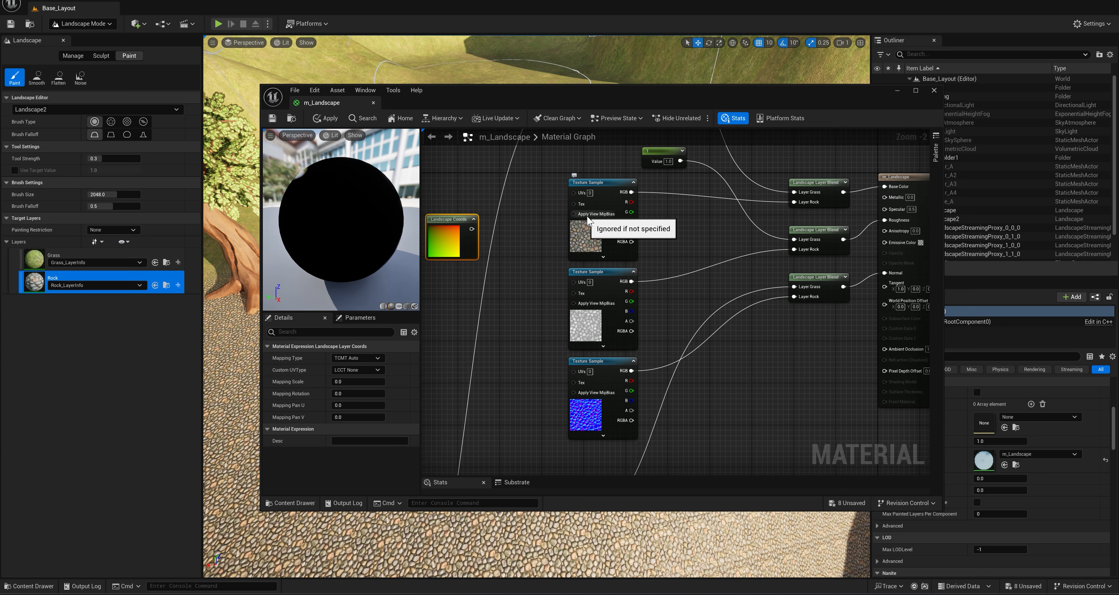
# Connect the Landscape Coords output to the UVs of all three pebble texture samples, and move the node slightly lower beside them.
pyautogui.moveTo(472, 228); pyautogui.dragTo(570, 192)
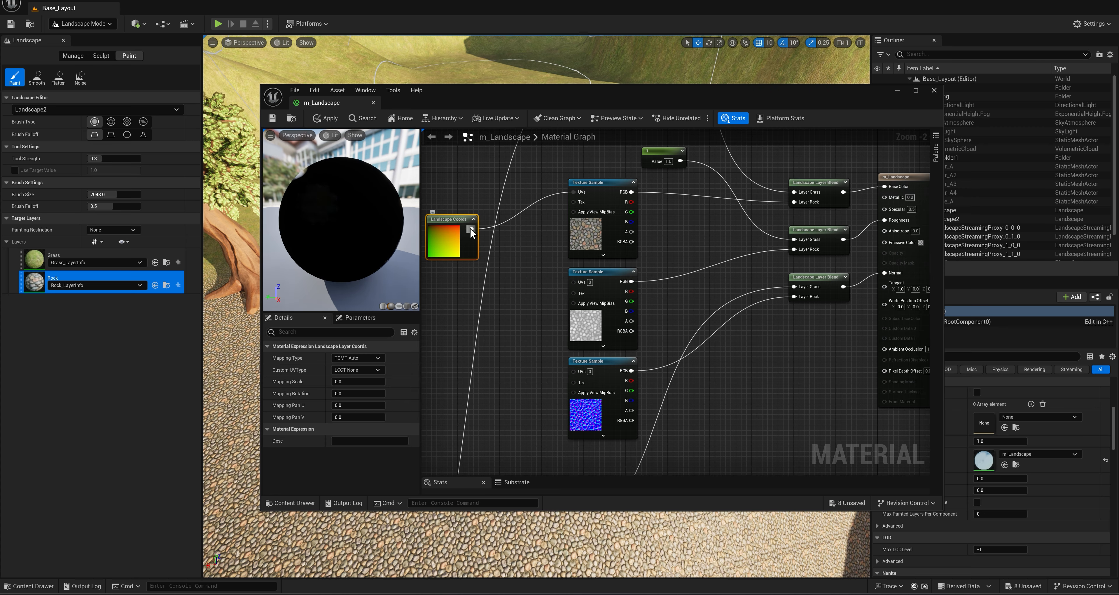
pyautogui.moveTo(473, 228); pyautogui.dragTo(573, 282)
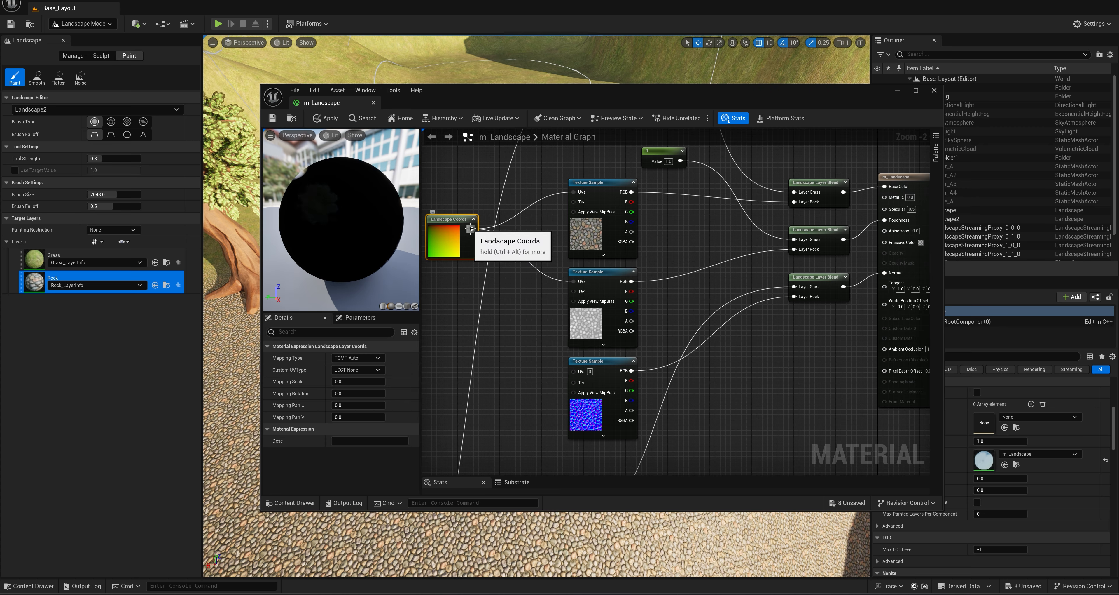
pyautogui.moveTo(473, 229); pyautogui.dragTo(571, 370)
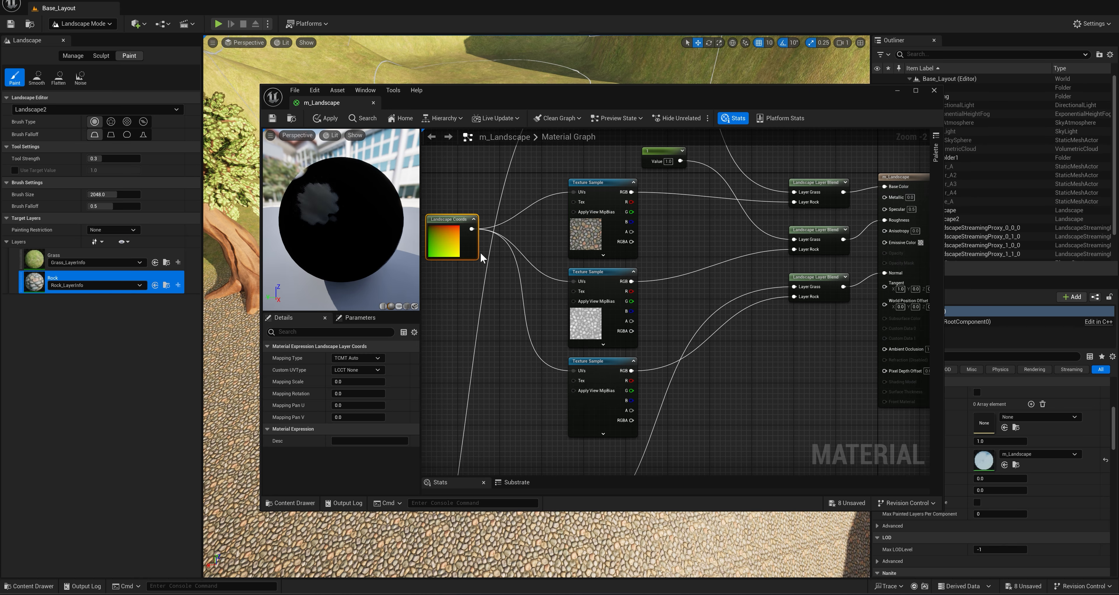
pyautogui.moveTo(447, 222); pyautogui.dragTo(450, 256)
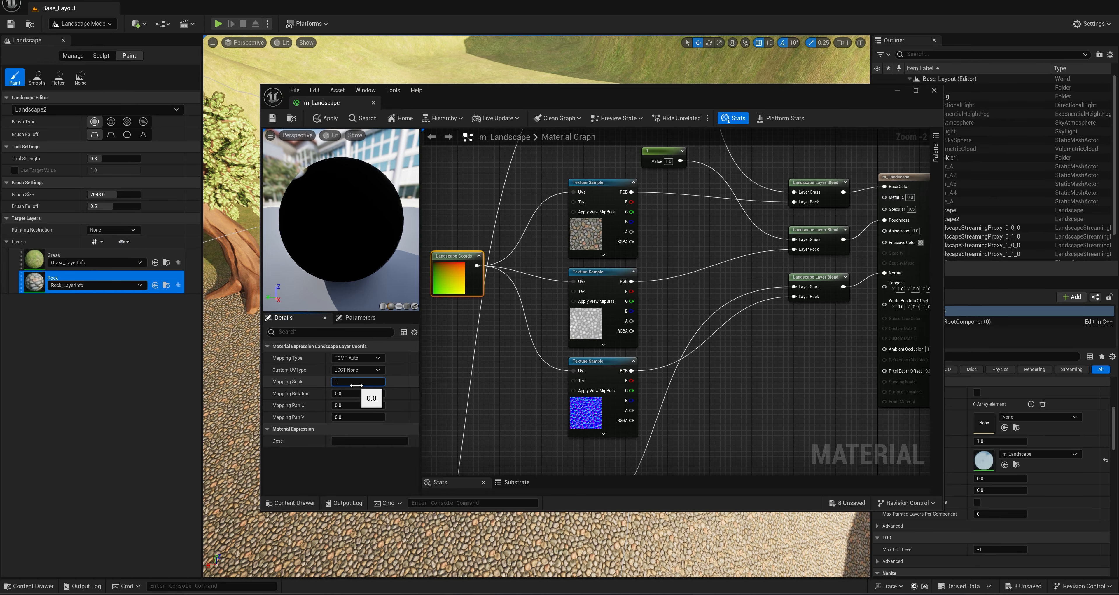
# Try a mapping scale of 1.0 on the Landscape Coords node, apply the material, and move its window aside to expose the landscape.
pyautogui.press('Return')
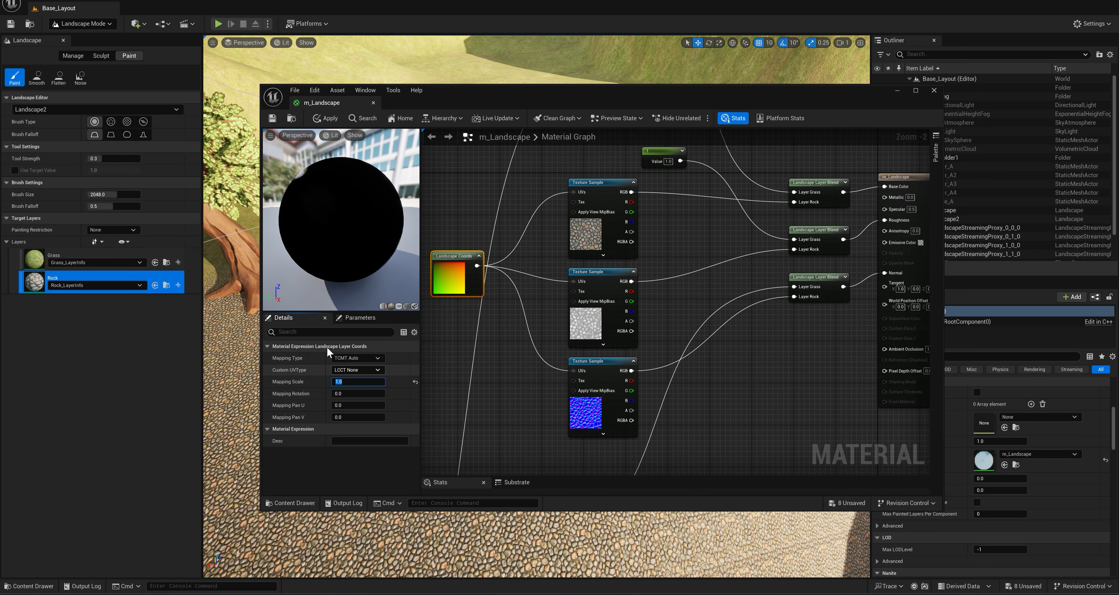
pyautogui.click(326, 118)
pyautogui.moveTo(462, 95); pyautogui.dragTo(667, 109)
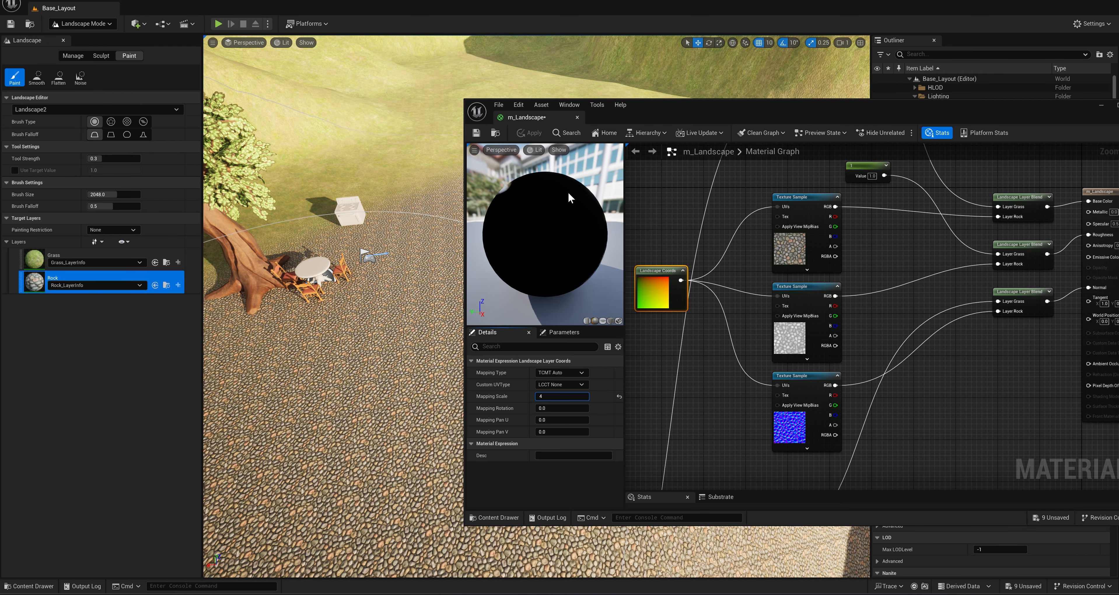
# Try mapping scales of 4 and 3 on the Landscape Coords node, applying the material after each change.
pyautogui.press('Return')
pyautogui.click(529, 133)
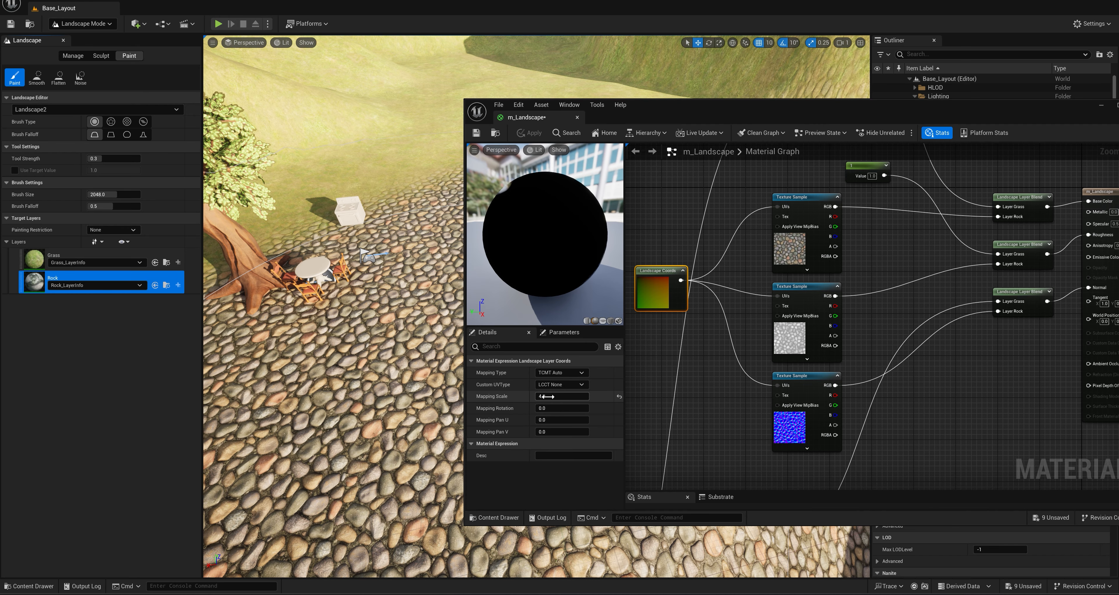
pyautogui.write('3')
pyautogui.press('Return')
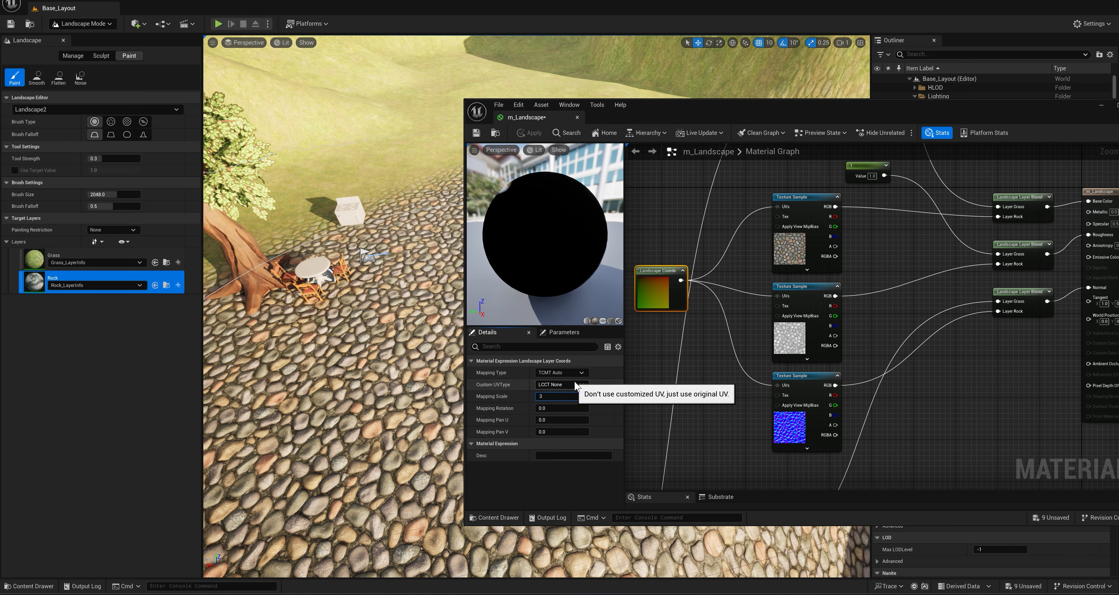
pyautogui.click(529, 133)
# Set the Landscape Coords mapping scale to 2.0, apply the material, and move its window down to uncover the landscape.
pyautogui.press('Return')
pyautogui.click(530, 132)
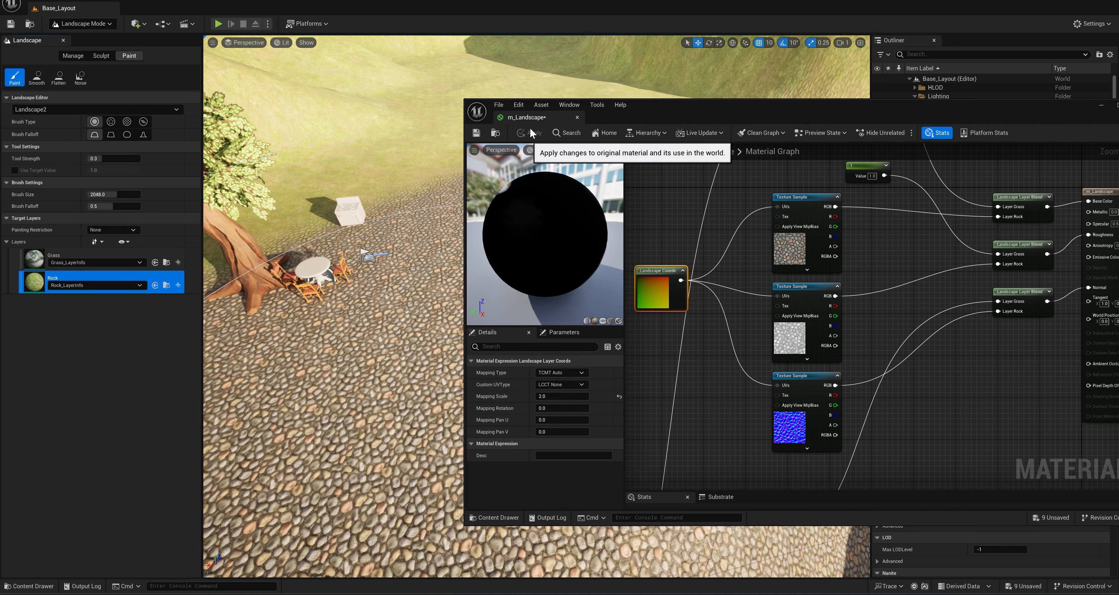
pyautogui.moveTo(671, 114); pyautogui.dragTo(450, 490)
# Paint the Rock layer from the valley floor up the foot of the hillside beside the tree, using a smaller brush with about 0.4 falloff.
pyautogui.moveTo(476, 404); pyautogui.dragTo(482, 322, button='right')
pyautogui.moveTo(583, 249); pyautogui.dragTo(541, 240, button='right')
pyautogui.moveTo(528, 480); pyautogui.dragTo(477, 504)
pyautogui.moveTo(478, 369); pyautogui.dragTo(487, 415, button='right')
pyautogui.scroll(-8, 448, 321)
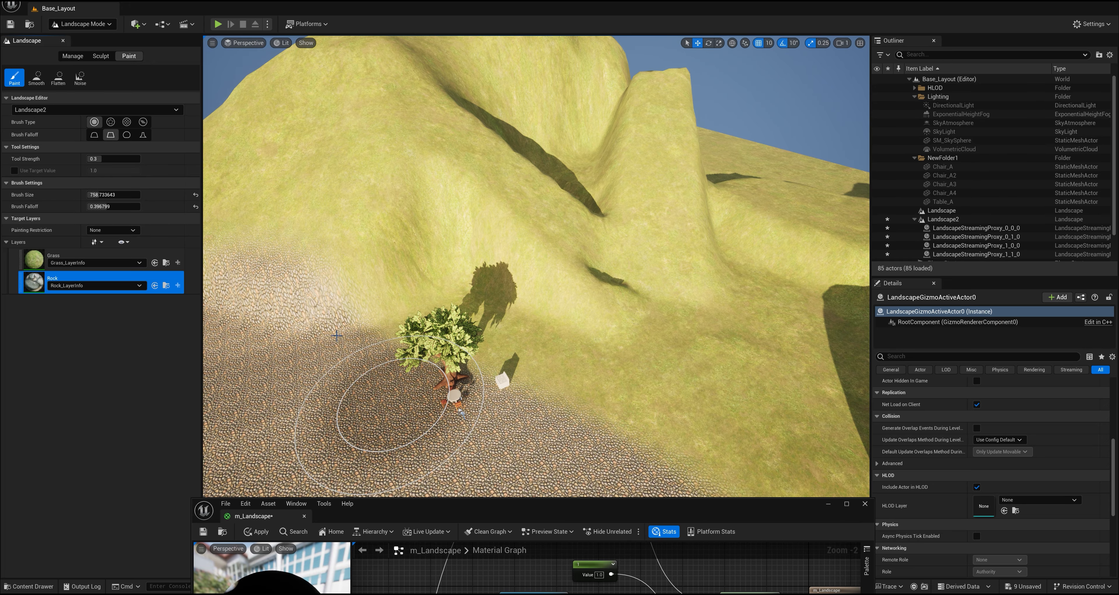
pyautogui.press('w')
pyautogui.moveTo(391, 411)
pyautogui.mouseDown(button='right')
pyautogui.moveTo(419, 419)
pyautogui.moveTo(348, 413)
pyautogui.mouseUp(button='right')
pyautogui.press('w')
pyautogui.moveTo(492, 333)
pyautogui.mouseDown(button='right')
pyautogui.moveTo(482, 335)
pyautogui.moveTo(534, 348)
pyautogui.mouseUp(button='right')
pyautogui.press('s')
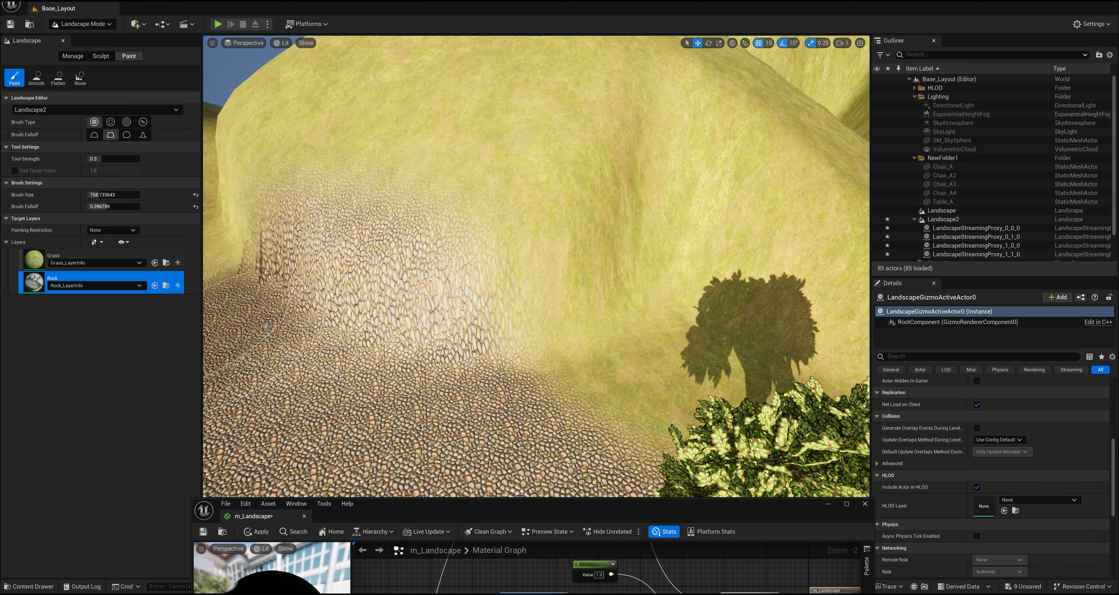
# Switch to sculpting and use the Retopologize tool on the rock-covered slope to relax the stretched texture.
pyautogui.click(105, 56)
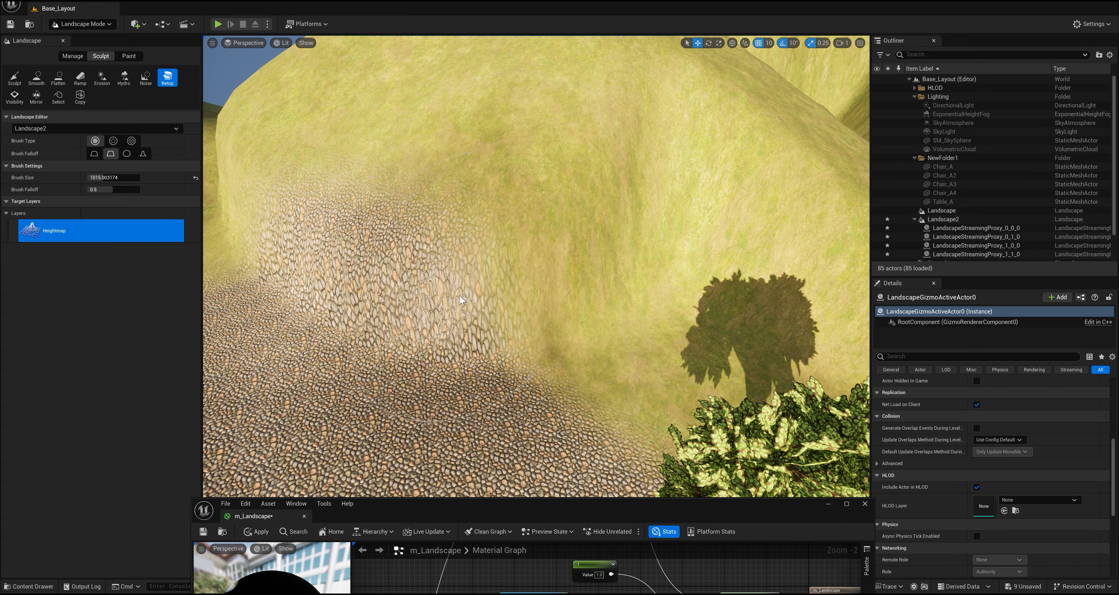
pyautogui.moveTo(462, 300)
pyautogui.mouseDown()
pyautogui.moveTo(292, 262)
pyautogui.moveTo(567, 262)
pyautogui.moveTo(453, 327)
pyautogui.moveTo(462, 392)
pyautogui.moveTo(525, 275)
pyautogui.moveTo(253, 80)
pyautogui.moveTo(287, 84)
pyautogui.mouseUp()
pyautogui.moveTo(287, 84); pyautogui.dragTo(459, 181, button='right')
pyautogui.moveTo(459, 181)
pyautogui.mouseDown()
pyautogui.moveTo(369, 295)
pyautogui.moveTo(460, 309)
pyautogui.mouseUp()
pyautogui.scroll(-3, 460, 309)
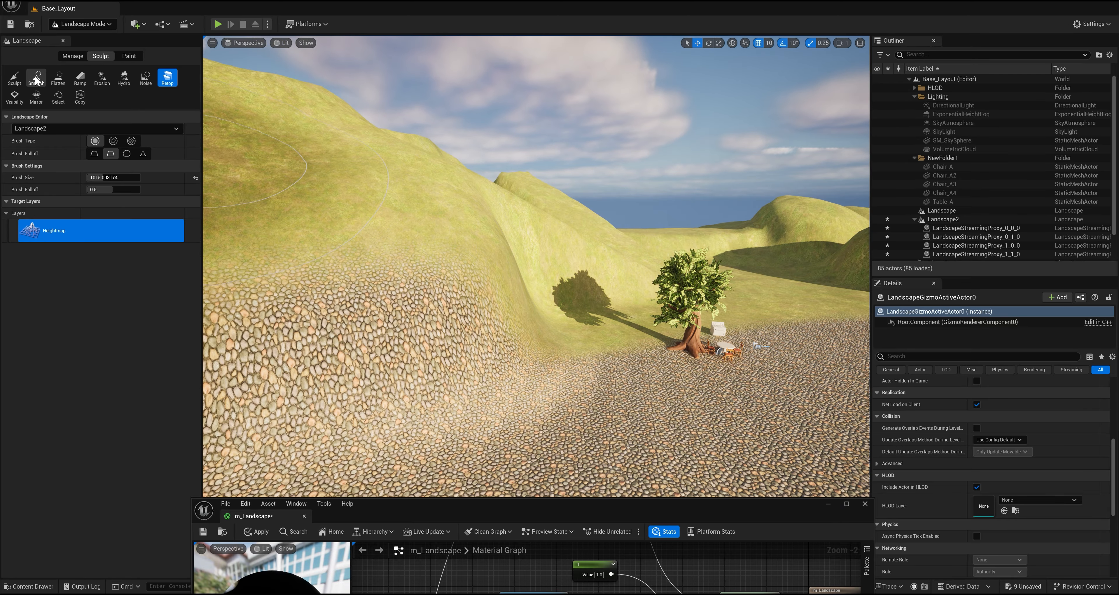
# Smooth the rock-covered slope and the hillside behind the tree with the Smooth sculpting tool.
pyautogui.click(37, 78)
pyautogui.moveTo(413, 321)
pyautogui.mouseDown()
pyautogui.moveTo(260, 413)
pyautogui.moveTo(423, 300)
pyautogui.moveTo(204, 382)
pyautogui.mouseUp()
pyautogui.moveTo(292, 330)
pyautogui.mouseDown()
pyautogui.moveTo(435, 299)
pyautogui.moveTo(400, 286)
pyautogui.moveTo(465, 291)
pyautogui.mouseUp()
pyautogui.scroll(-3, 654, 346)
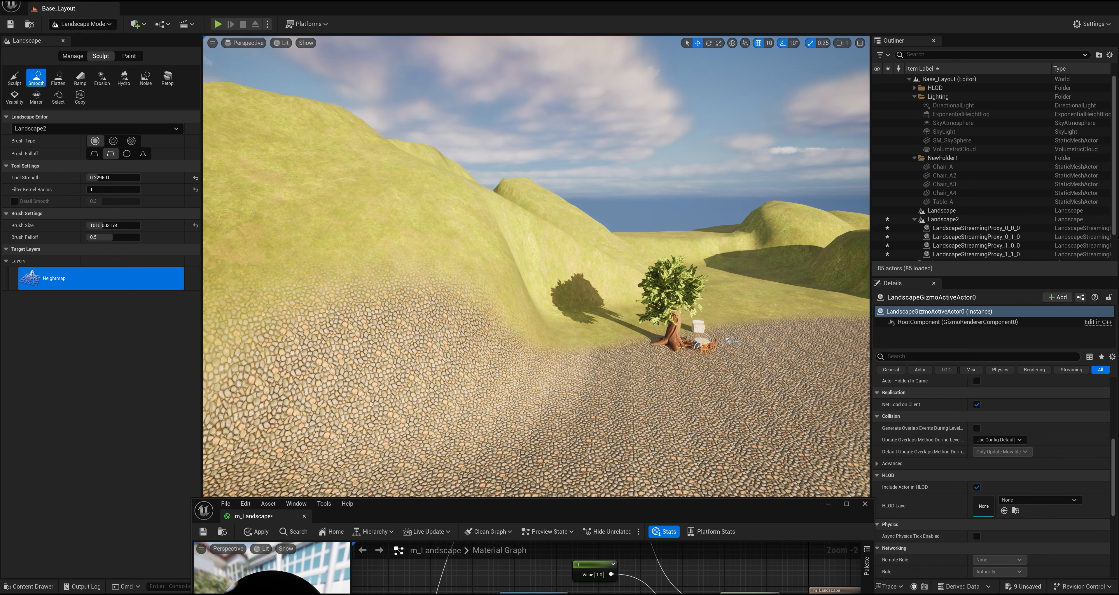
pyautogui.keyDown('alt'); pyautogui.moveTo(528, 366); pyautogui.dragTo(528, 282); pyautogui.keyUp('alt')
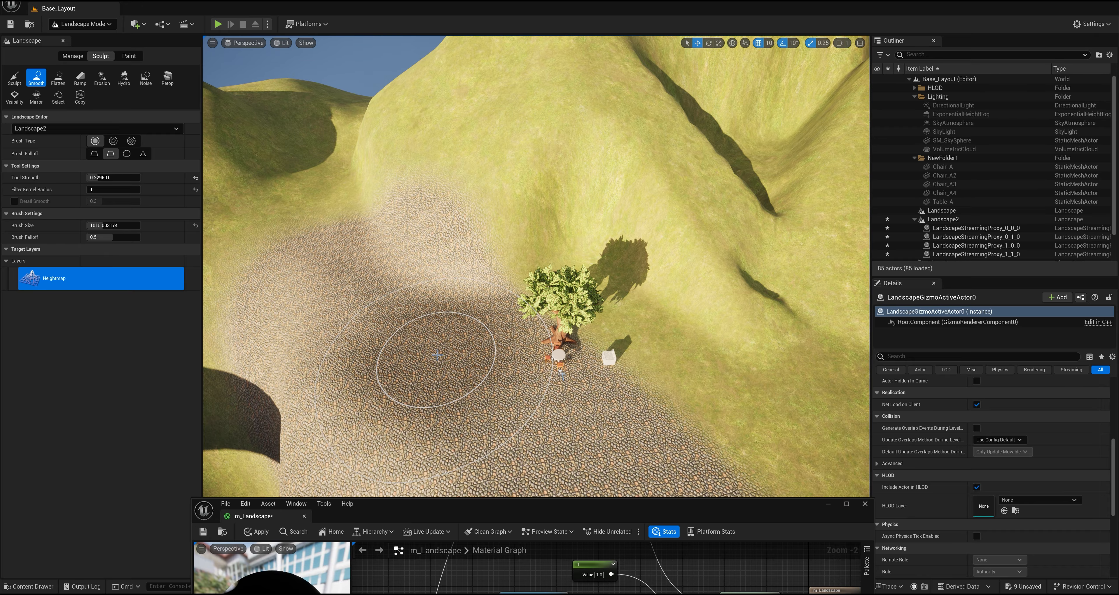
pyautogui.moveTo(578, 205)
pyautogui.mouseDown()
pyautogui.moveTo(595, 175)
pyautogui.moveTo(625, 180)
pyautogui.moveTo(606, 180)
pyautogui.mouseUp()
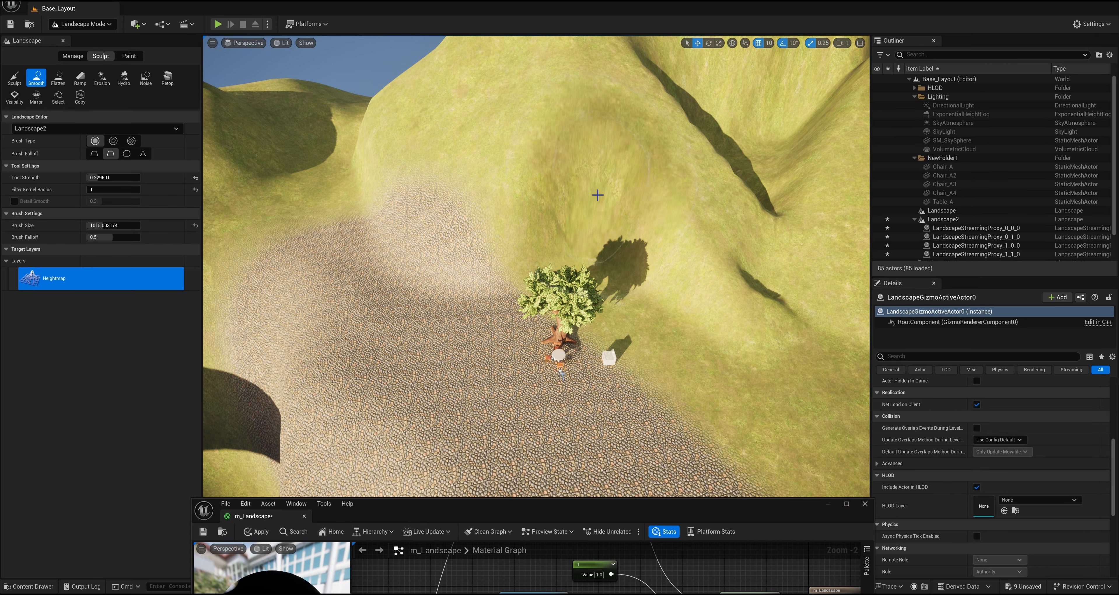
pyautogui.moveTo(598, 195); pyautogui.dragTo(508, 242, button='right')
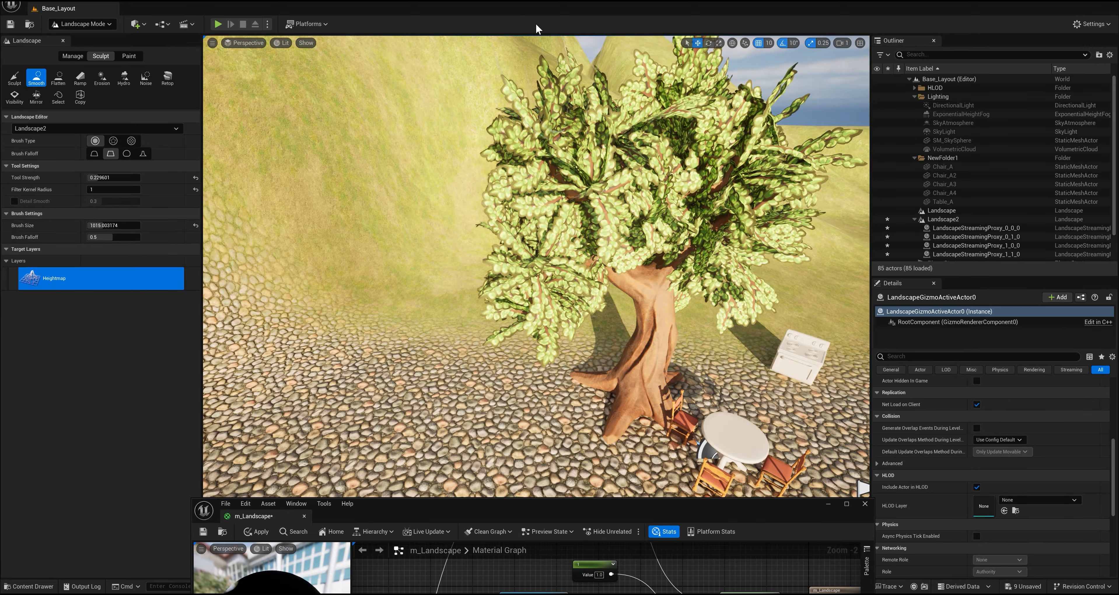